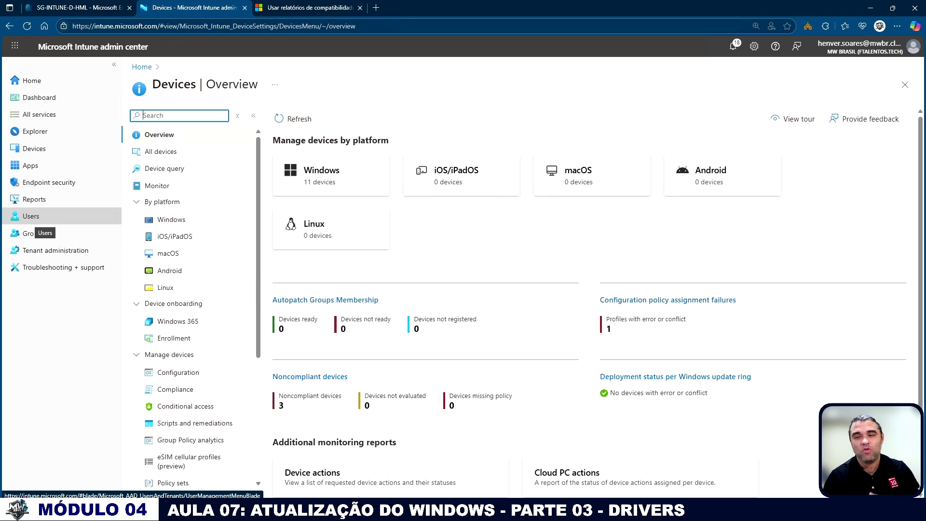
Open the driver updates page within the Windows updates management for Windows devices.
left_click(33, 149)
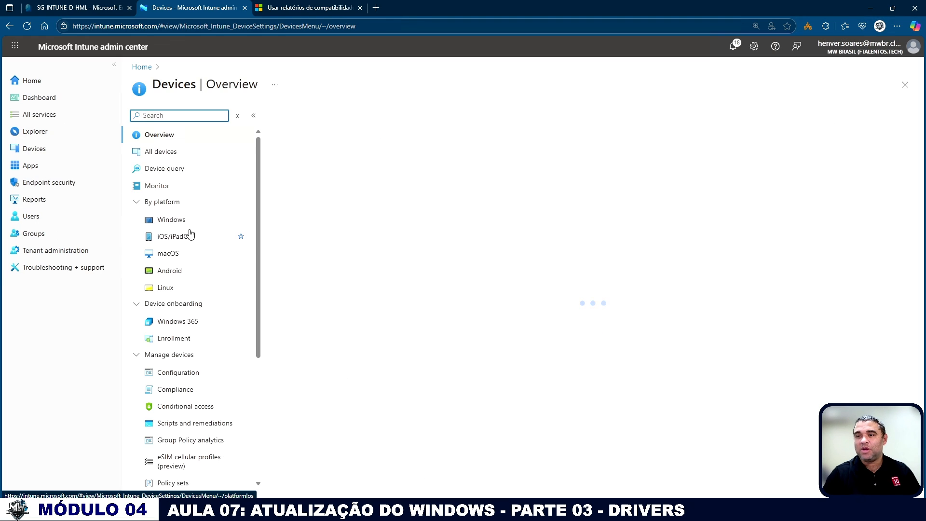
left_click(164, 217)
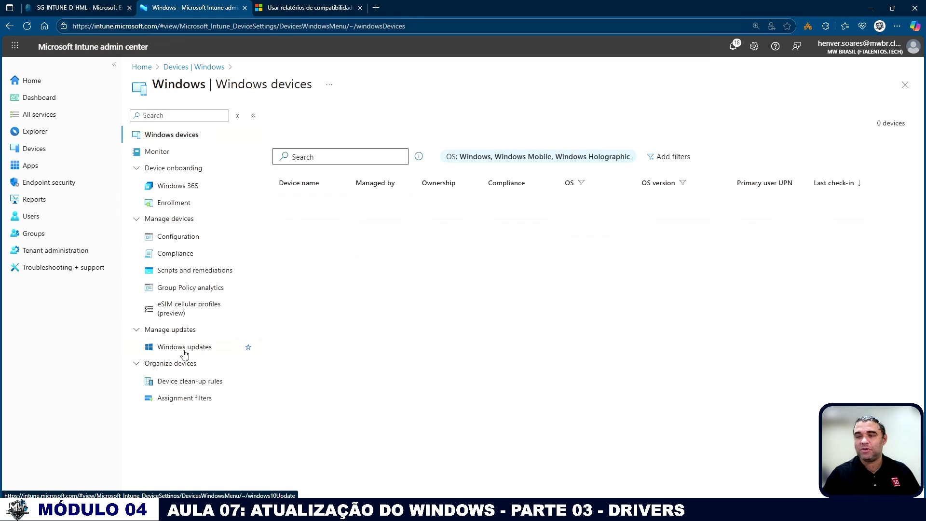
left_click(185, 354)
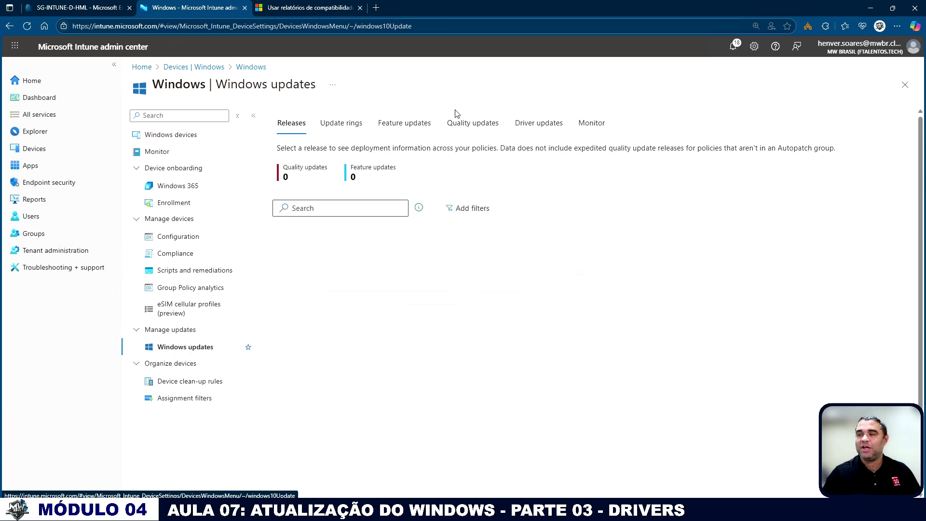
left_click(534, 127)
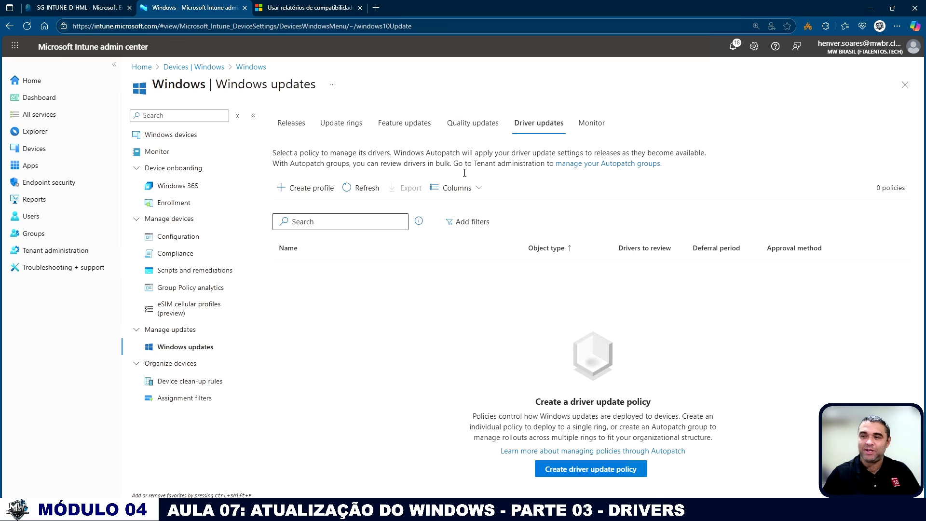
Start a new driver update profile named "HML - Driver Update" and continue to its settings.
left_click(309, 186)
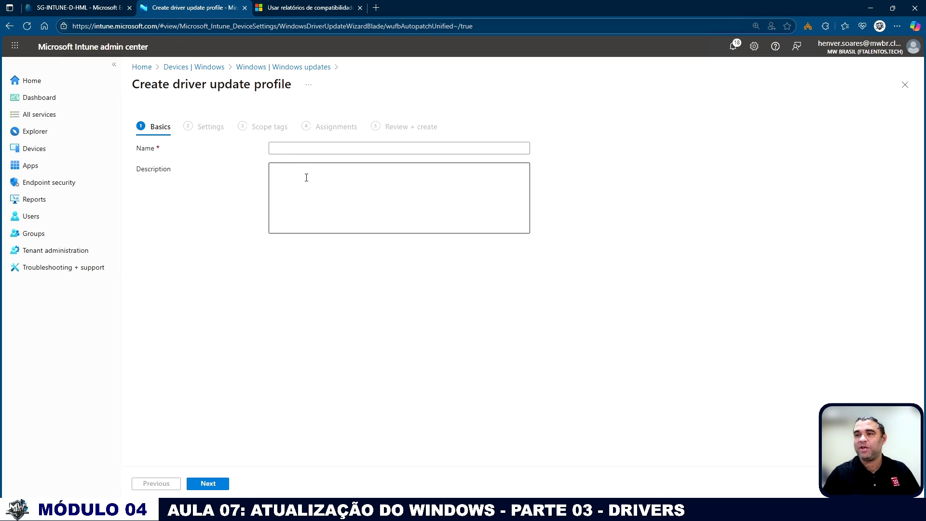
left_click(295, 148)
type("HOL")
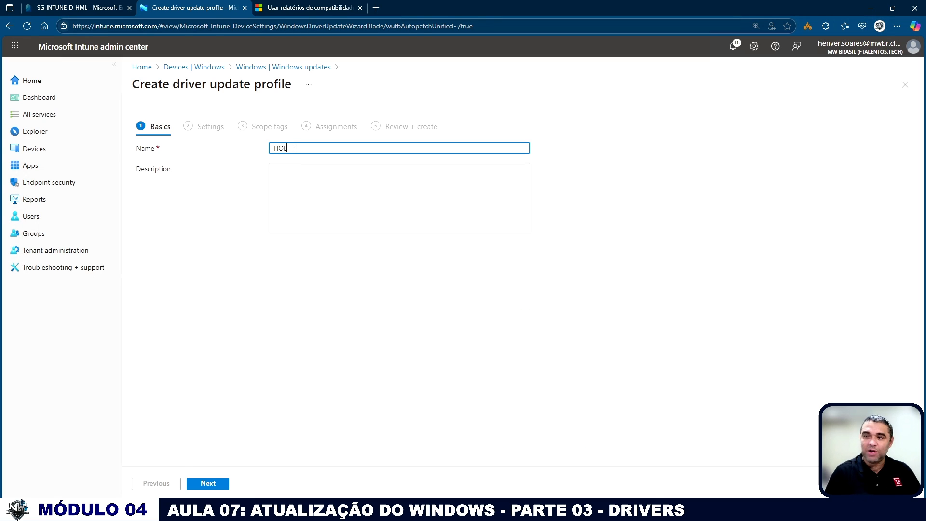
key("BackSpace")
key("BackSpace")
type("MML-")
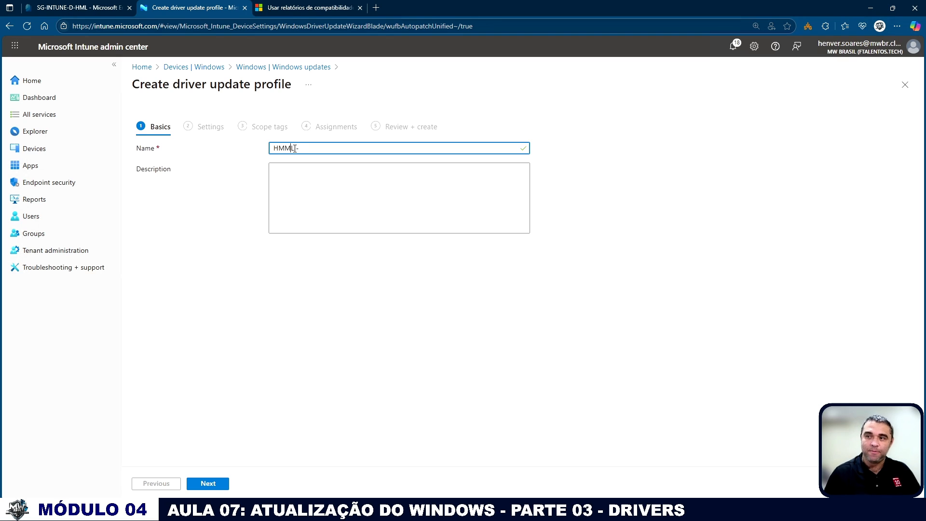
key("BackSpace")
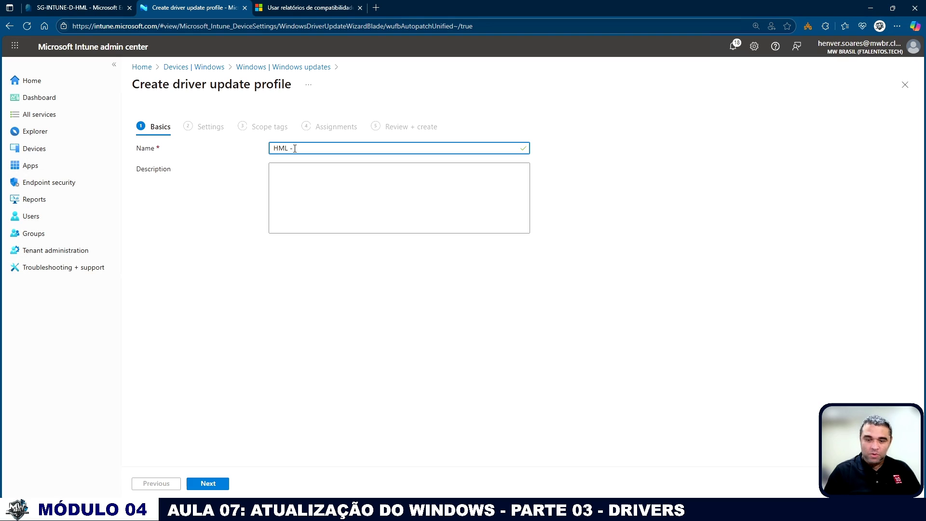
type("Driver ")
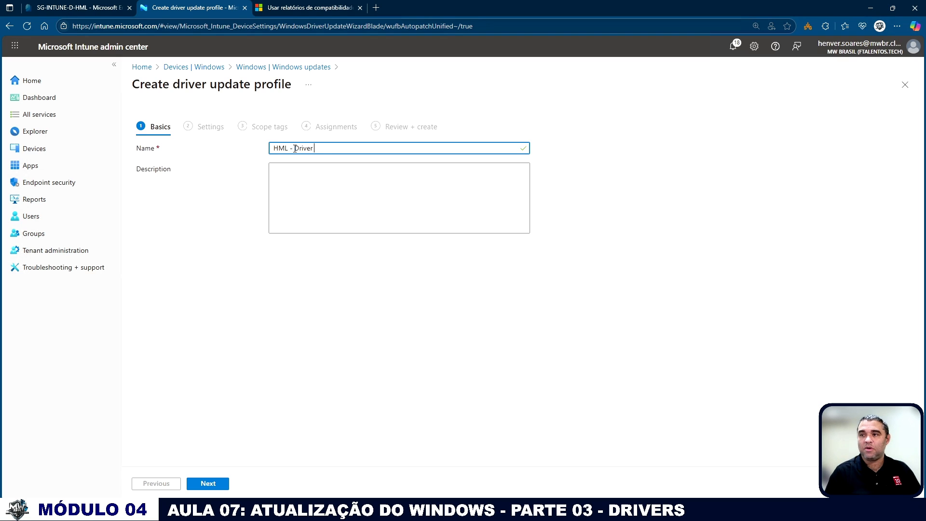
type("Update")
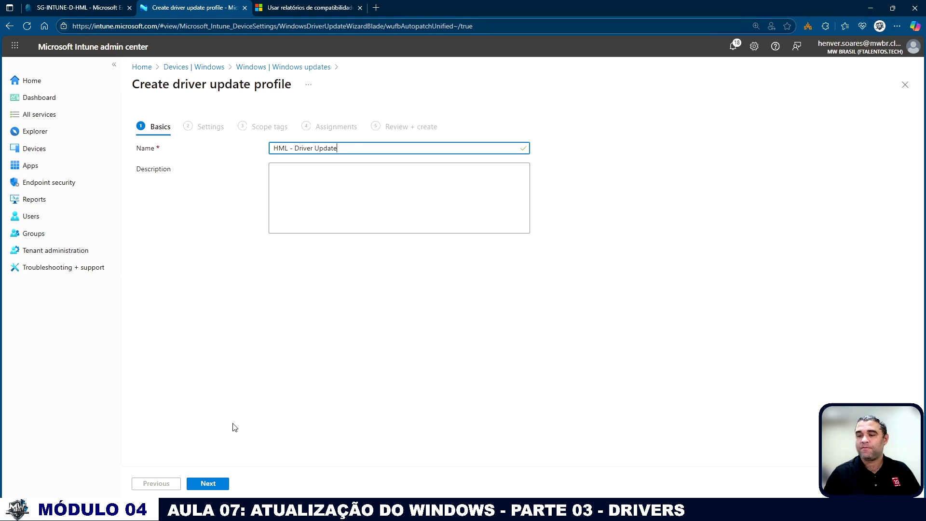
left_click(221, 483)
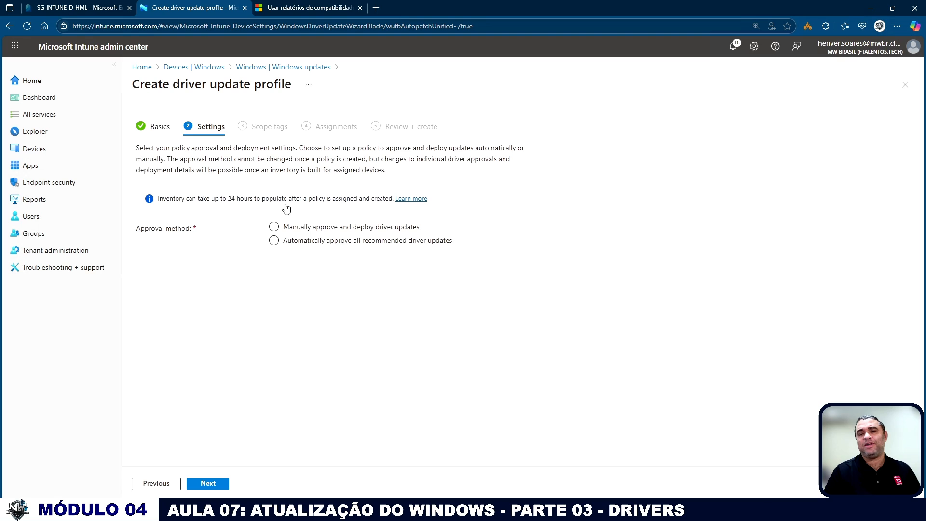
Set the profile to automatically approve all recommended driver updates, available after 1 day, and keep the Default scope tag.
left_click(312, 240)
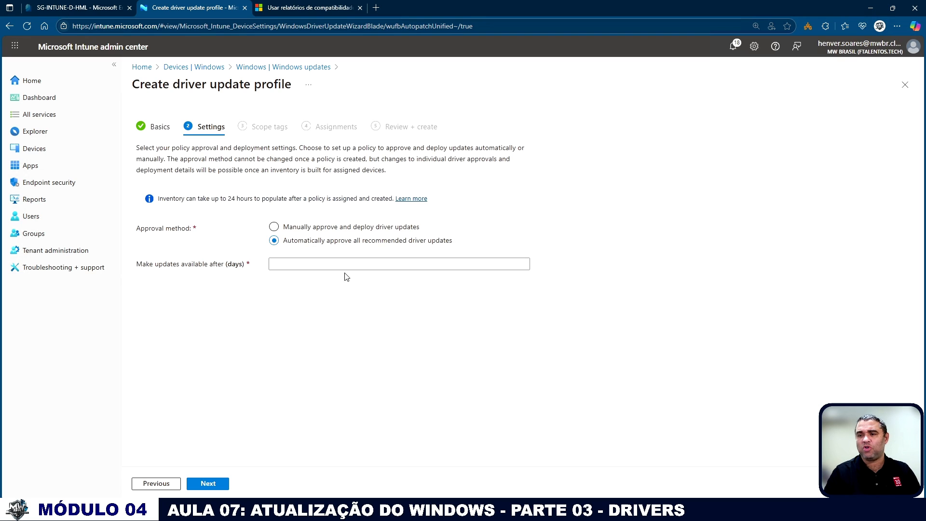
left_click(298, 268)
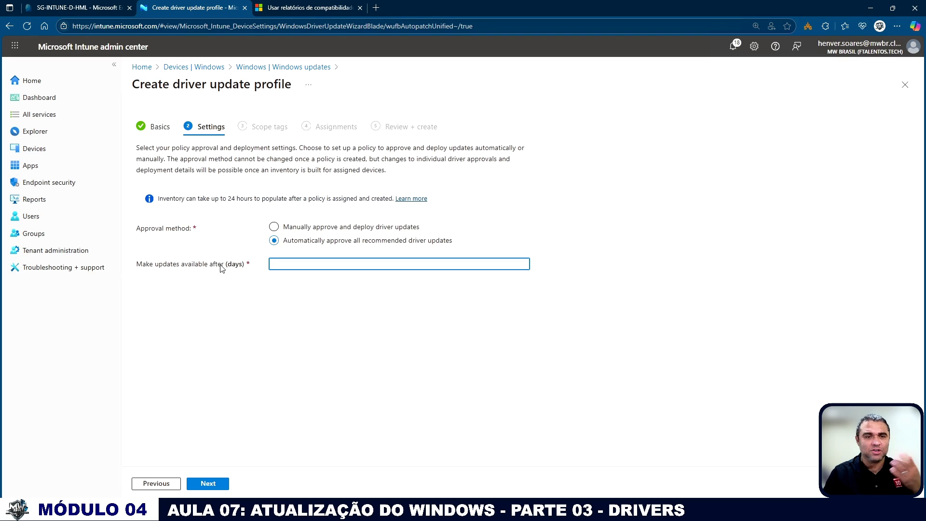
type("1")
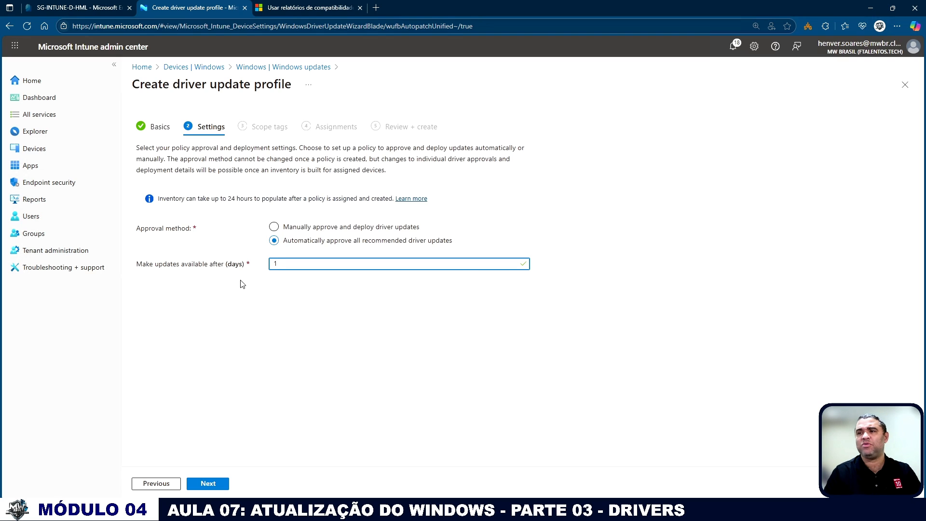
left_click(217, 487)
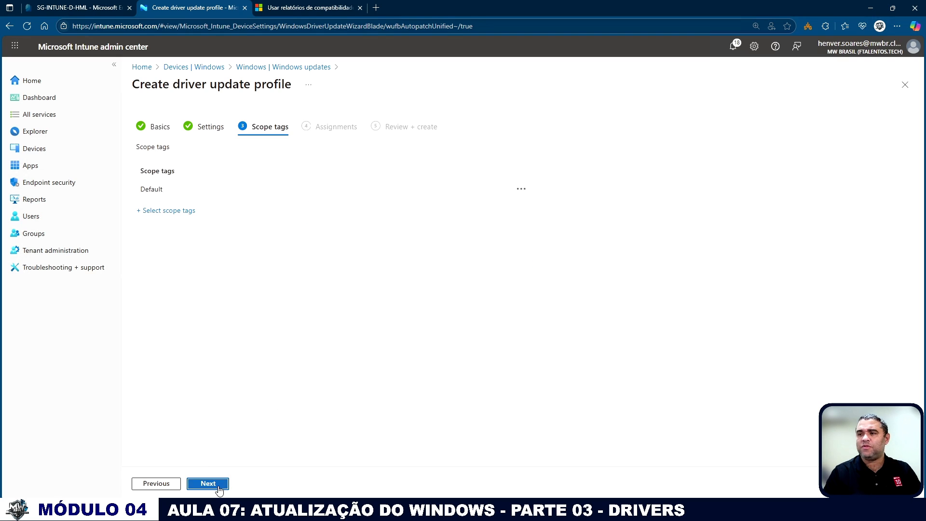
left_click(208, 483)
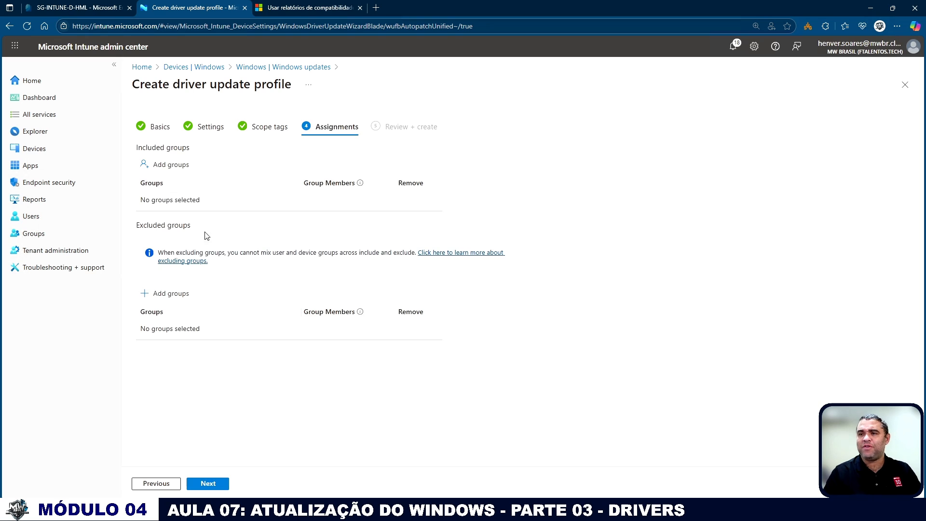
Include the SG-INTUNE-D-HML group in the profile's assignments and create the driver update profile.
left_click(171, 165)
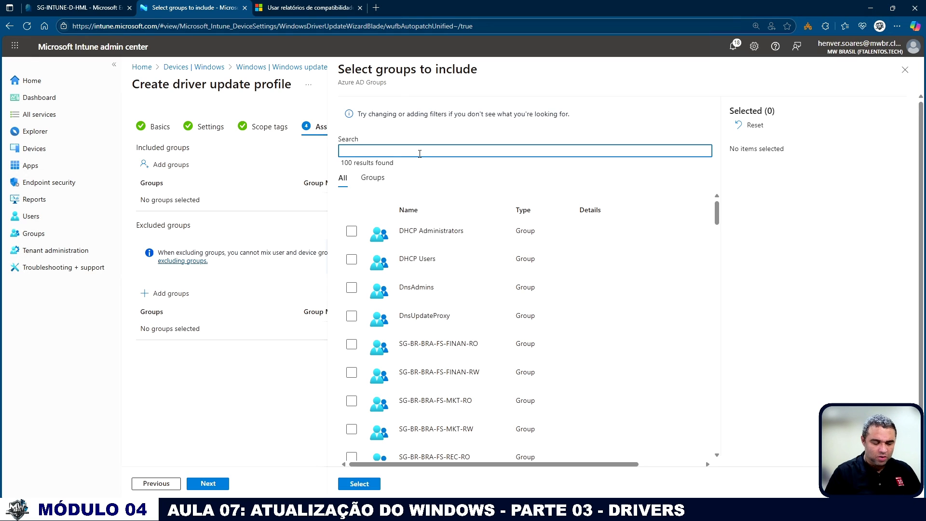
type("intune")
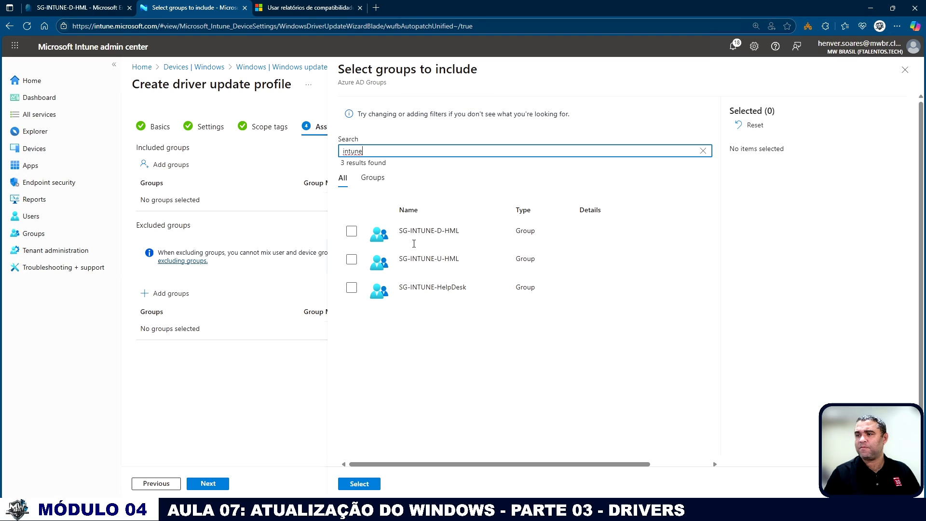
left_click(414, 244)
left_click(365, 488)
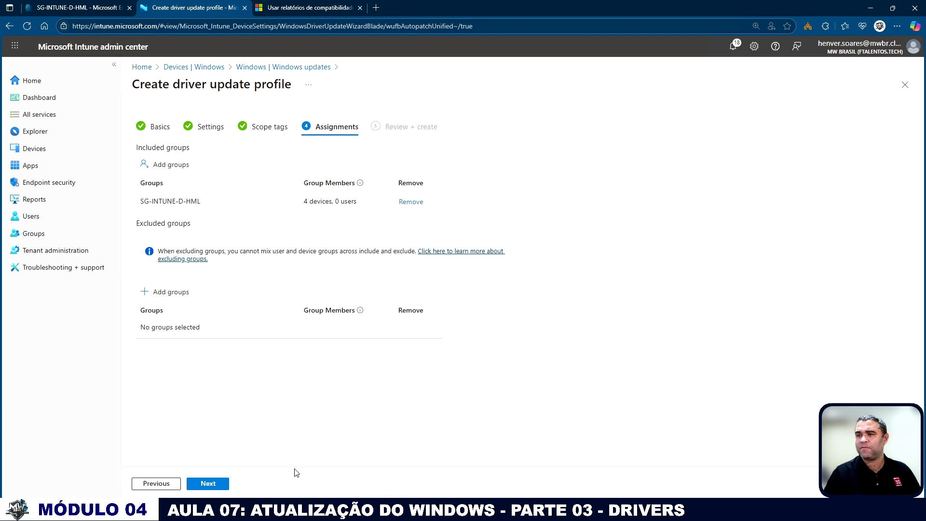
left_click(208, 483)
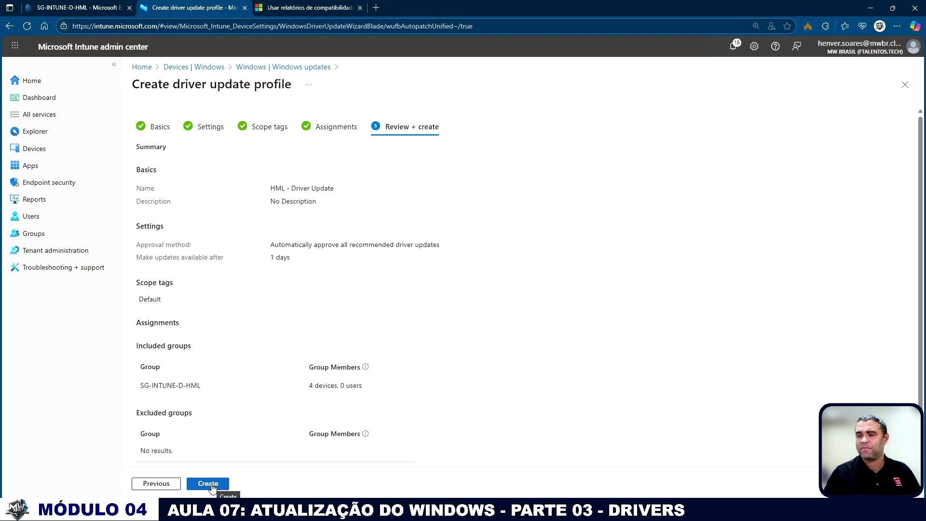
left_click(211, 483)
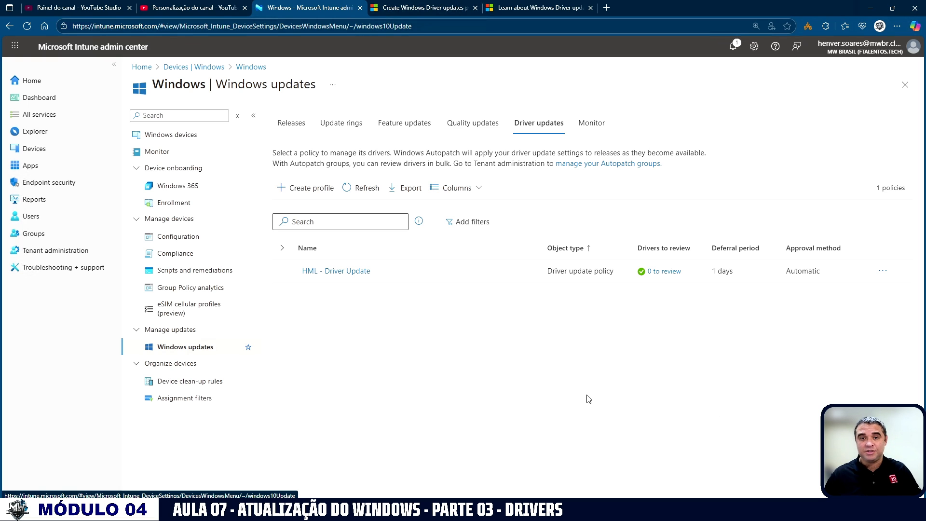
Open the drivers to review for the HML - Driver Update policy and sort its other drivers by release date, newest first.
left_click(658, 273)
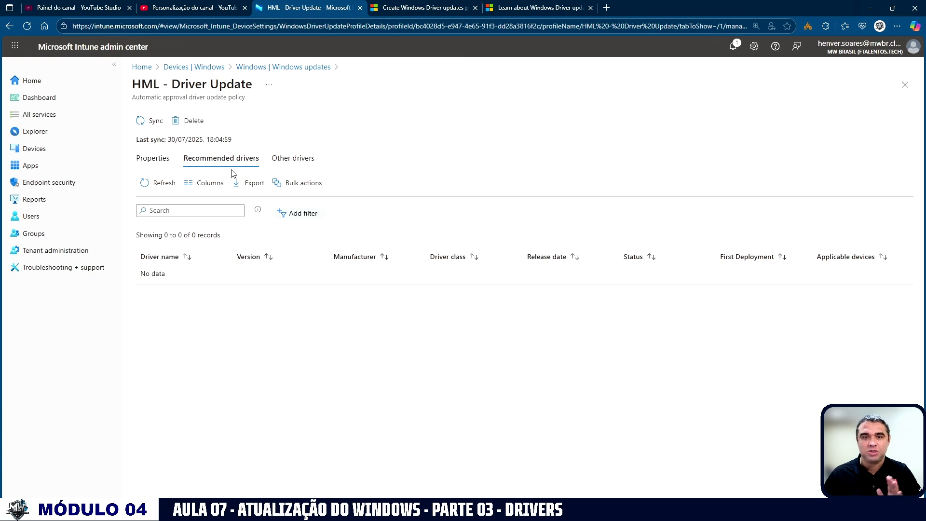
left_click(292, 159)
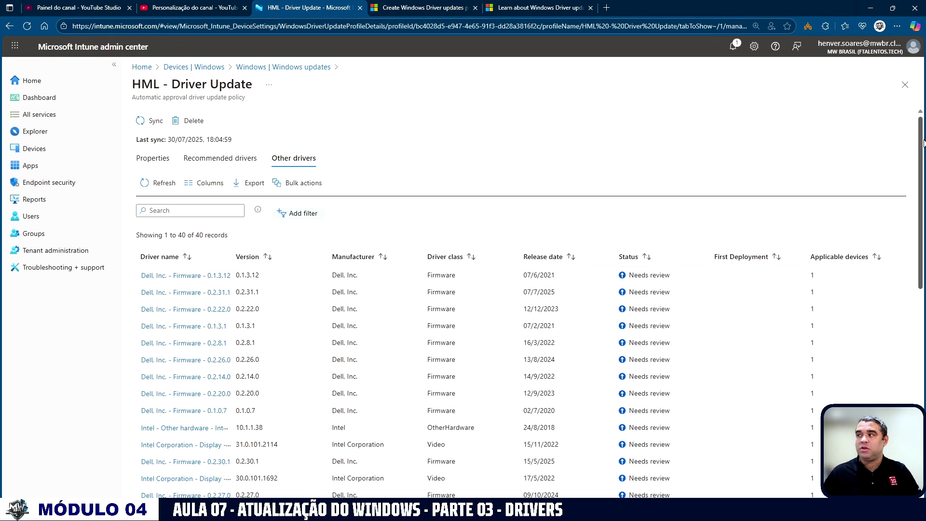
mouse_move(922, 142)
left_mouse_down()
mouse_move(920, 359)
mouse_move(919, 130)
left_mouse_up()
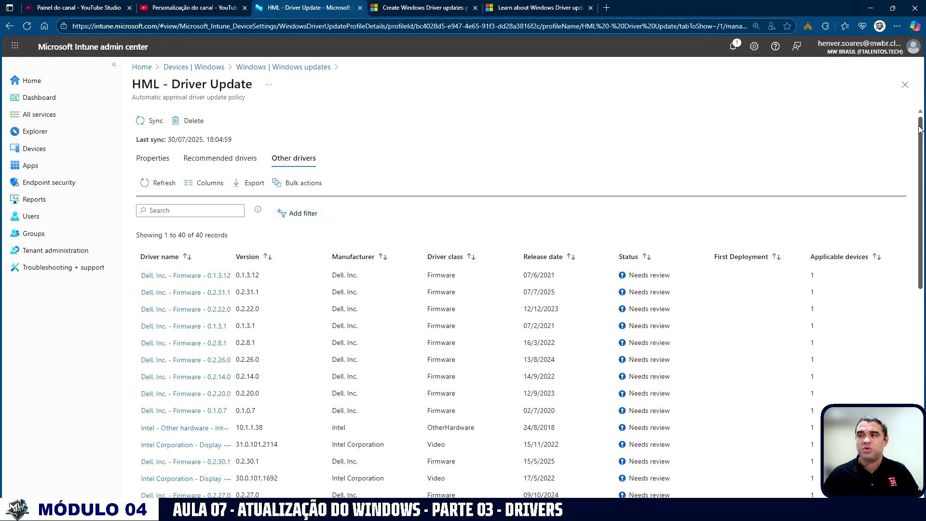
left_click(562, 261)
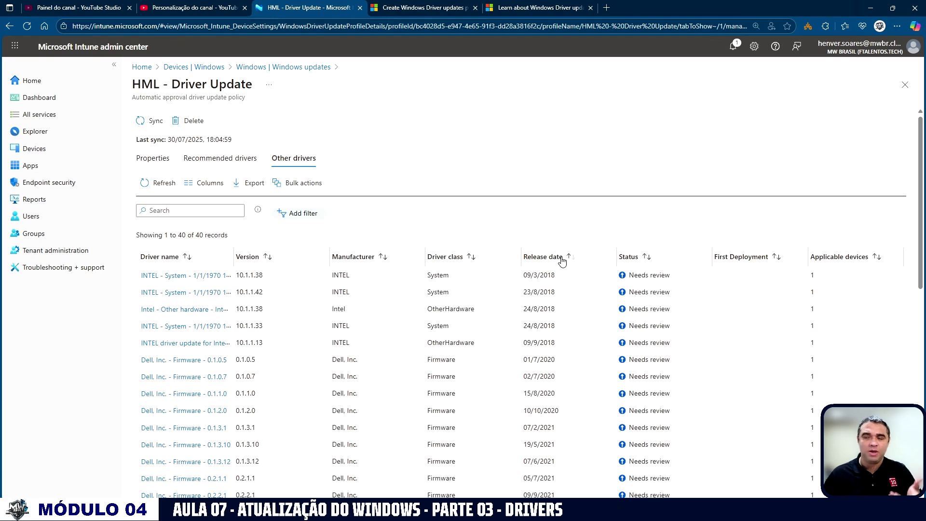
left_click(562, 261)
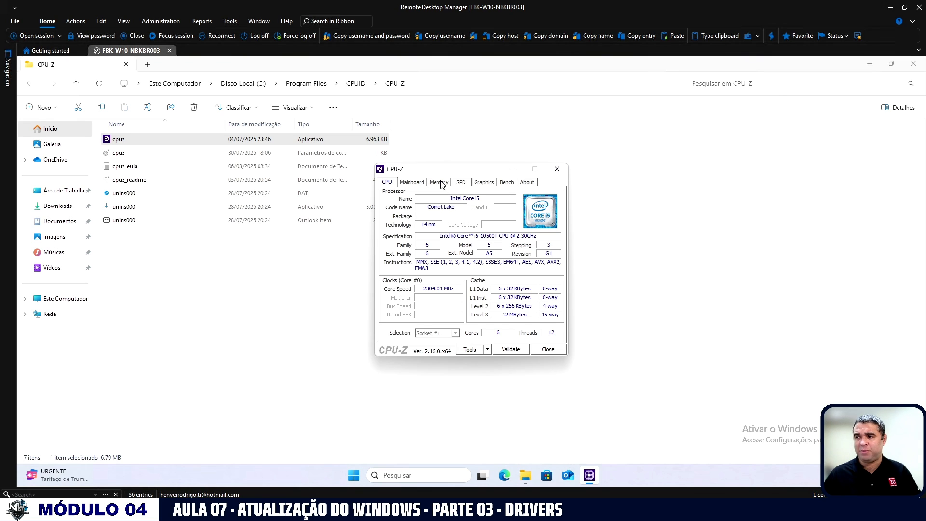
Check the remote computer's mainboard details in CPU-Z and compare them with the policy's other drivers in Intune.
left_click(408, 183)
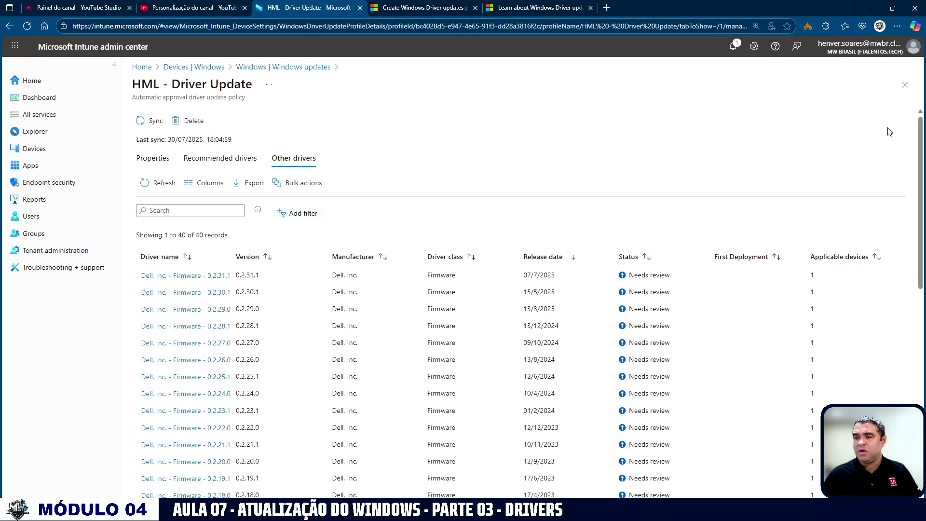
left_click_drag(916, 145, 913, 308)
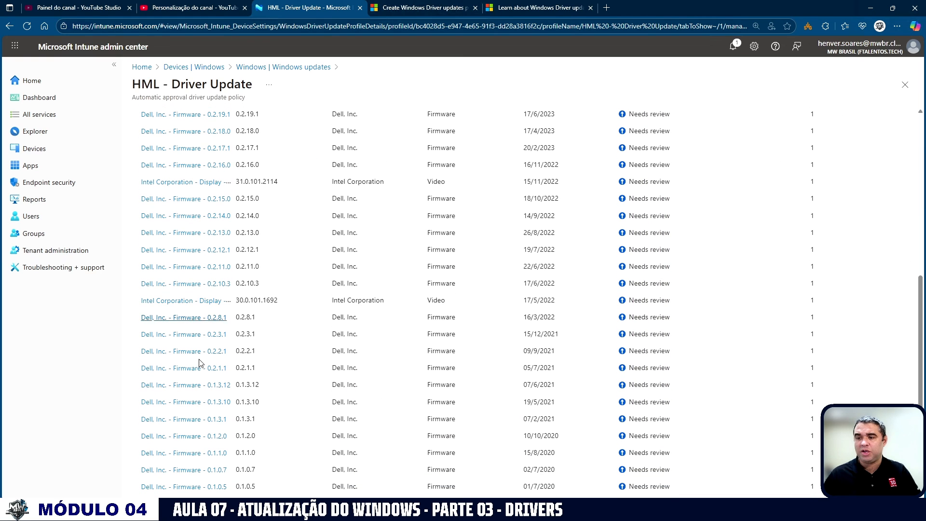
left_click(215, 369)
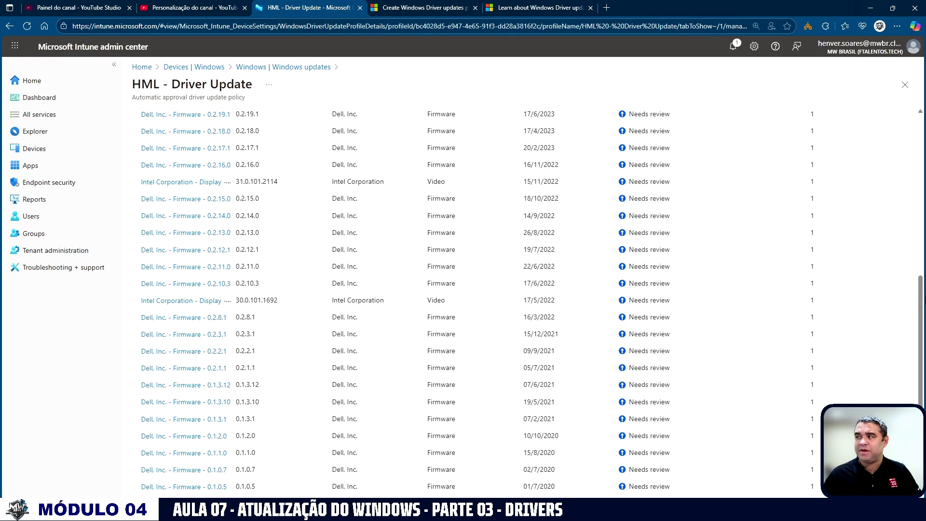
left_click_drag(921, 284, 921, 140)
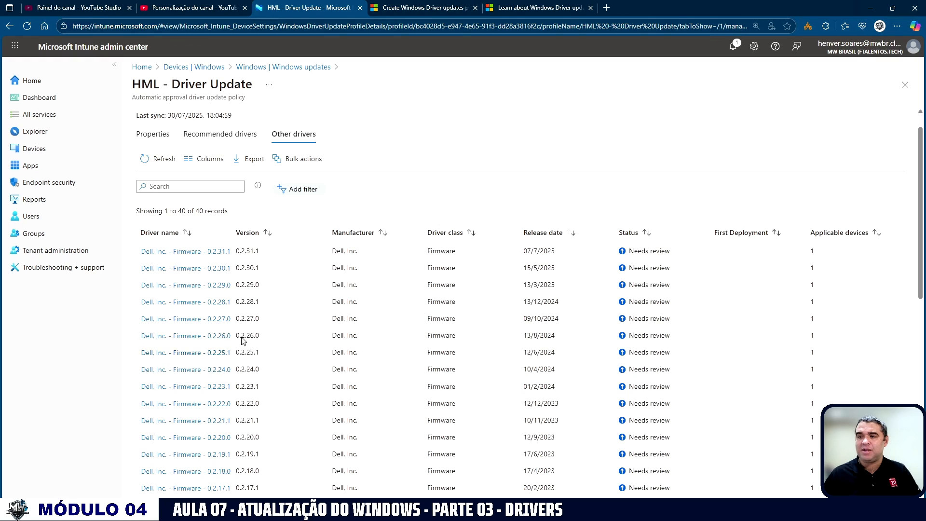
Approve the Dell firmware driver 0.2.29.0 with Windows Update availability from 29/07/2025, save it and refresh the driver list.
left_click(224, 285)
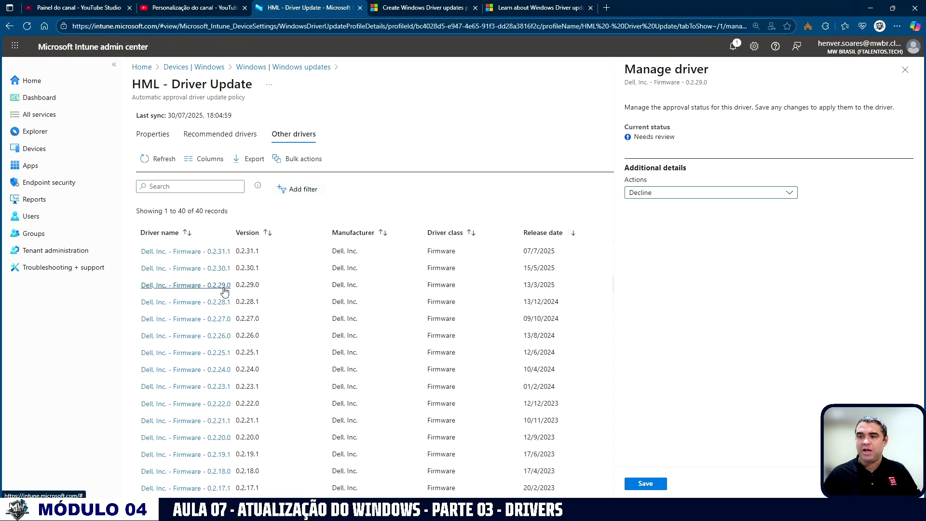
left_click(660, 195)
left_click(644, 224)
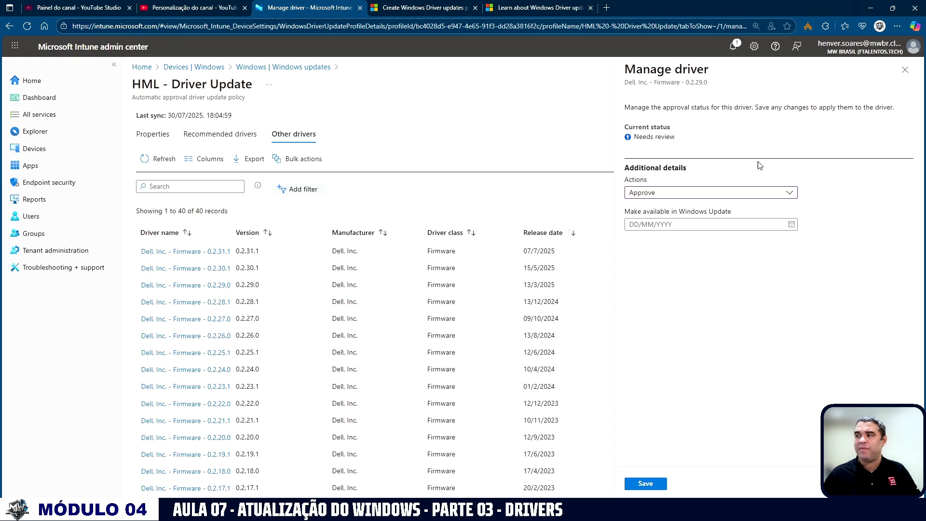
left_click(791, 225)
left_click(736, 322)
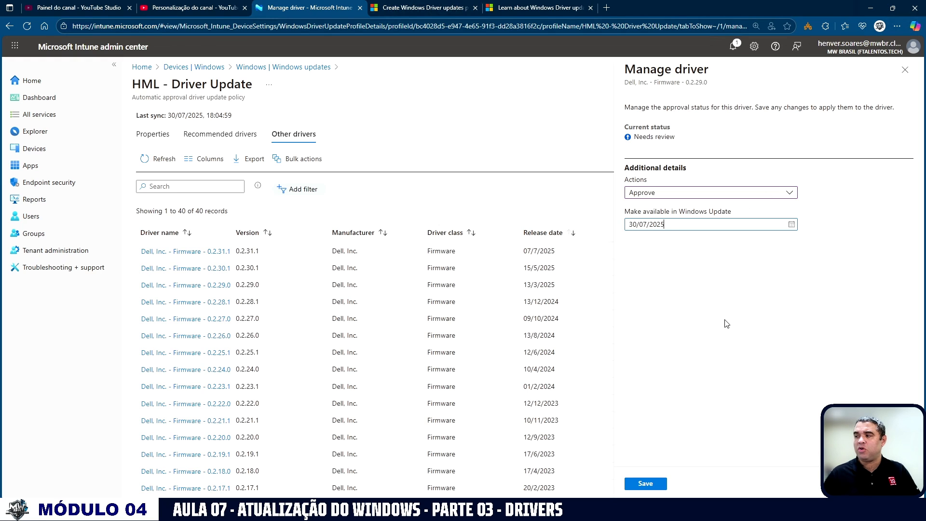
left_click(792, 226)
left_click(722, 322)
left_click(645, 485)
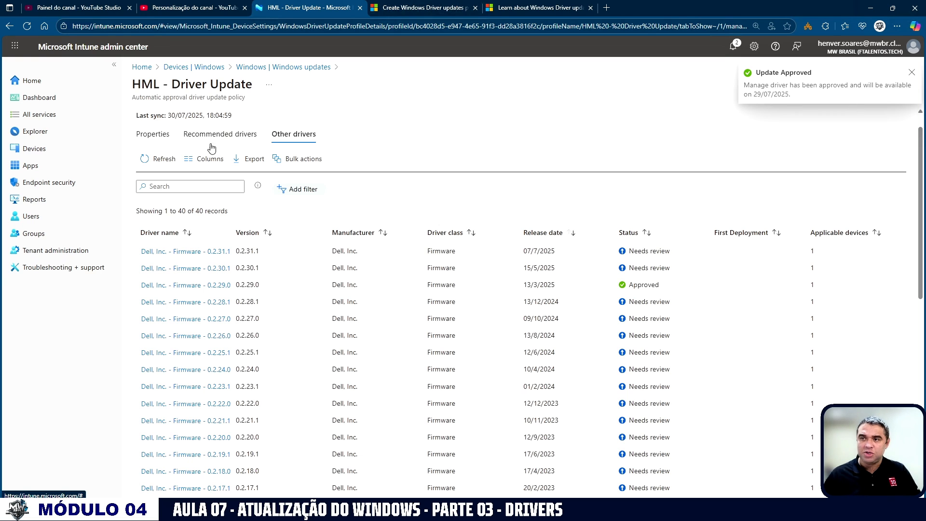
left_click(154, 159)
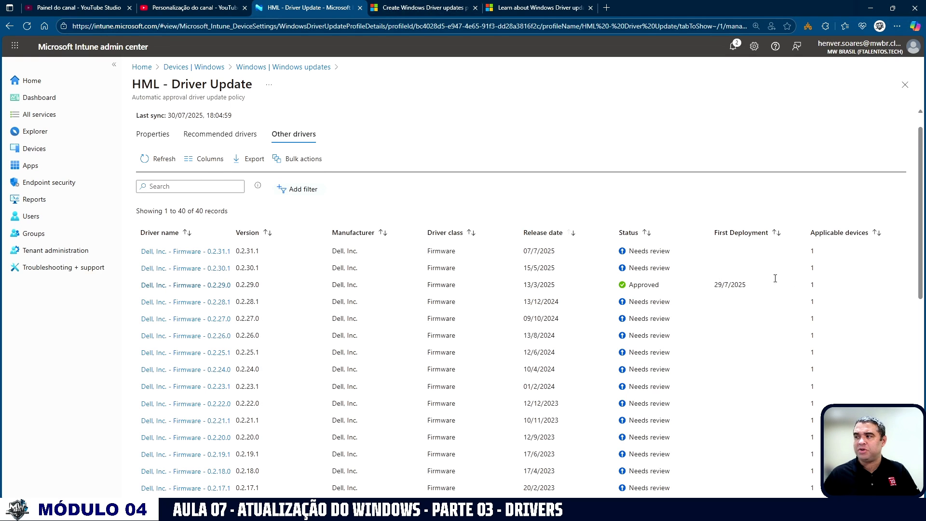
Sync the HML - Driver Update policy from its properties and open its recommended drivers.
left_click(161, 135)
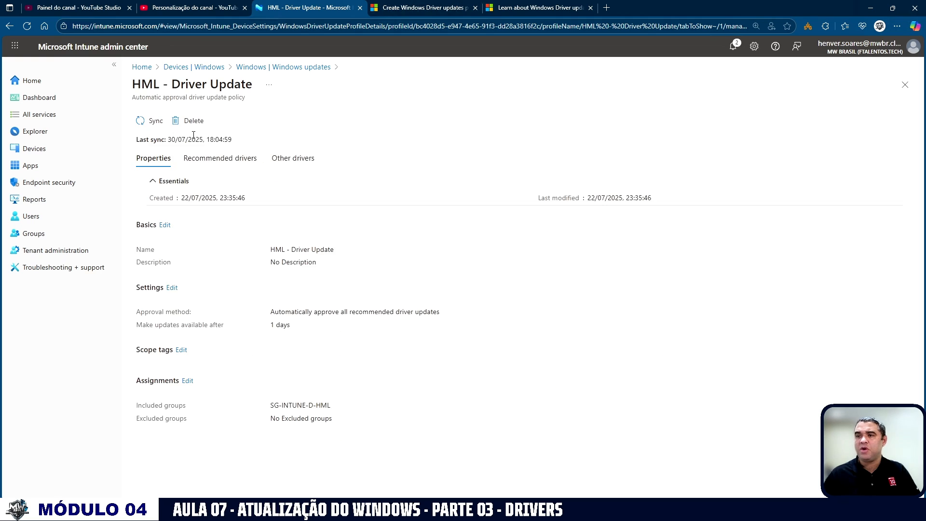
left_click(141, 125)
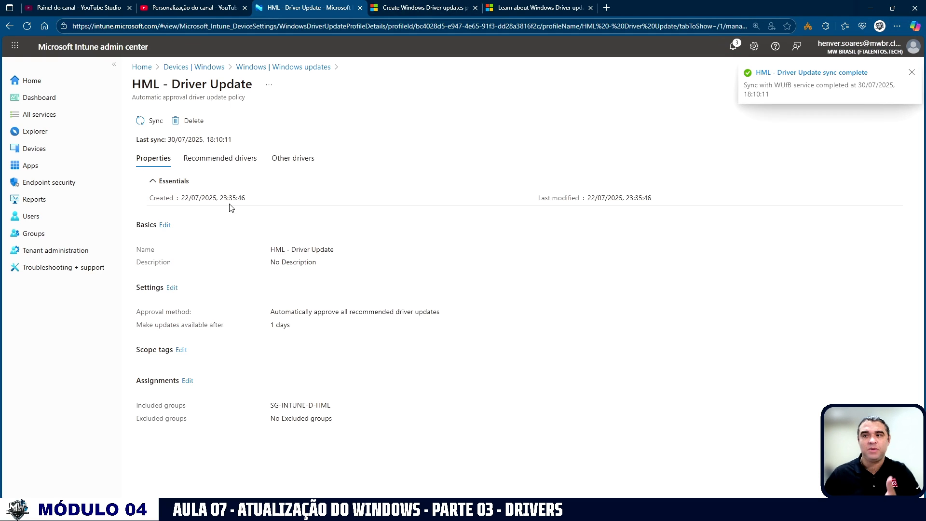
left_click(216, 160)
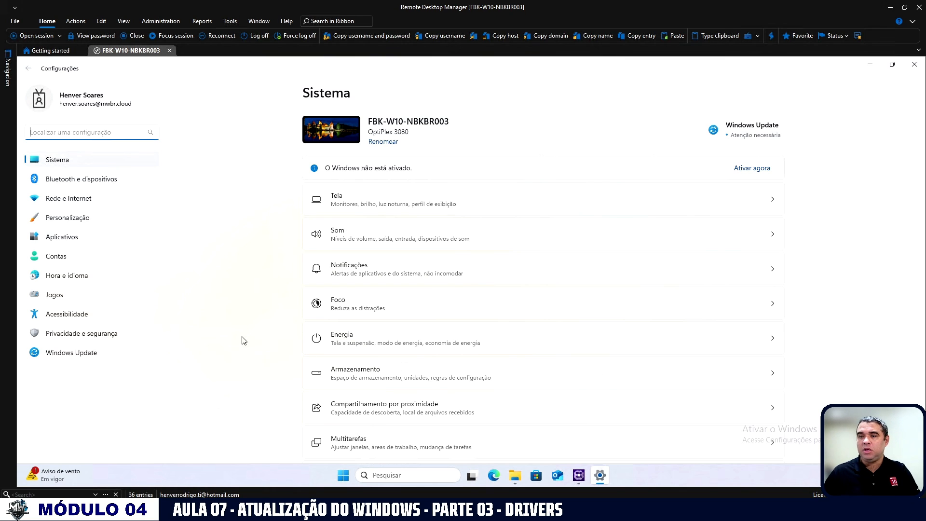
Check the updates available in Windows Update in the remote computer's Settings.
left_click(70, 260)
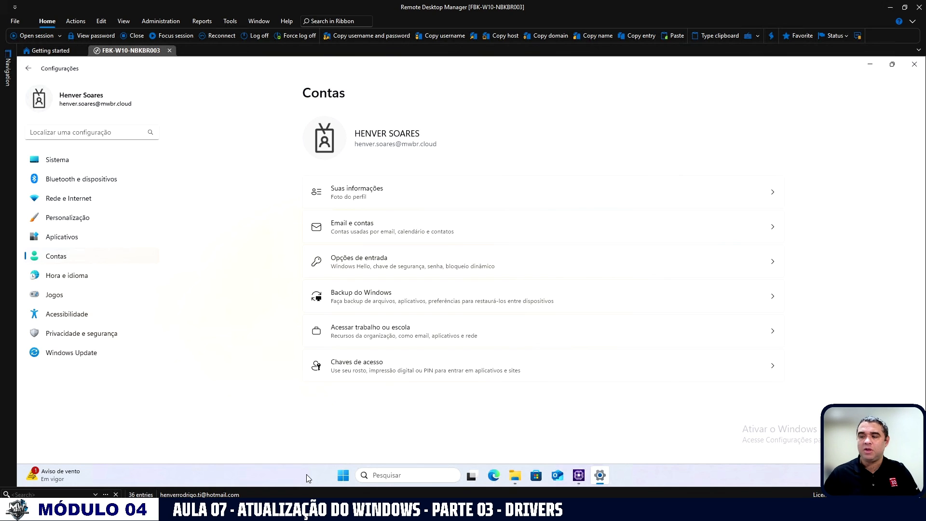
left_click(340, 477)
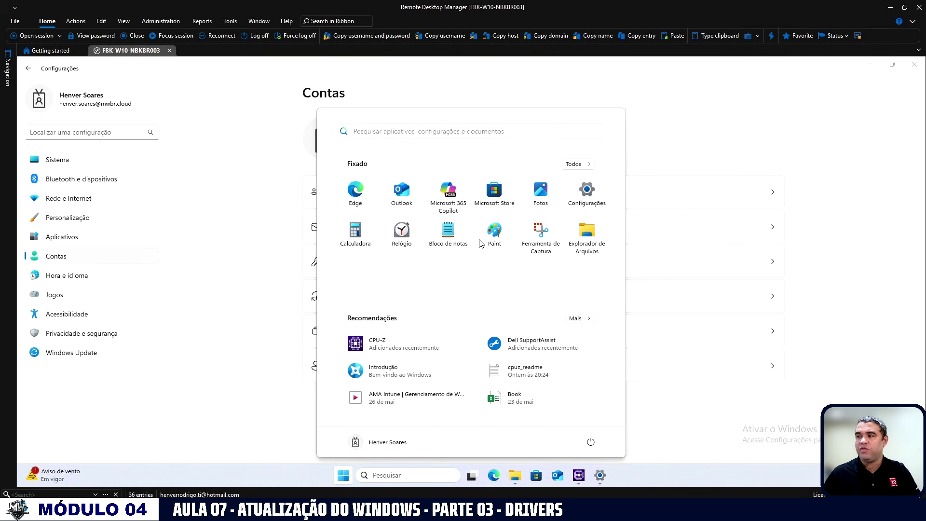
left_click(580, 204)
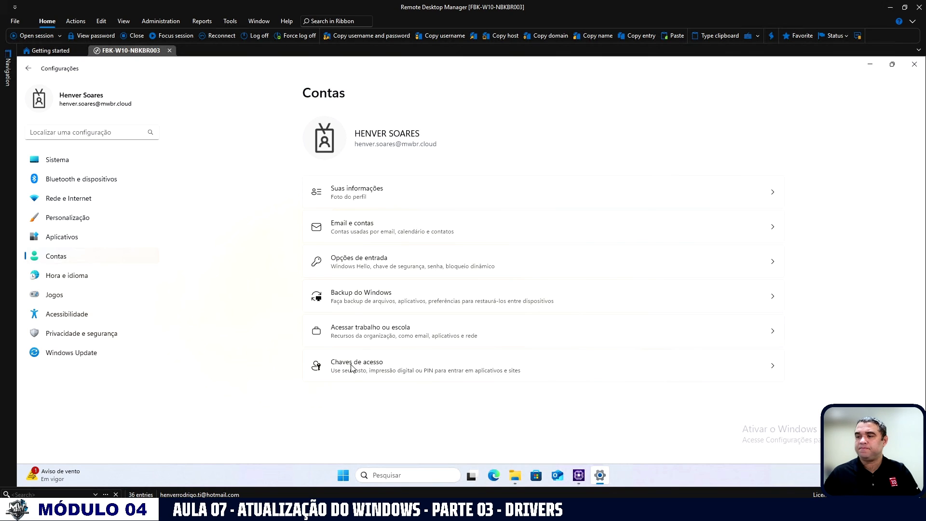
left_click(61, 356)
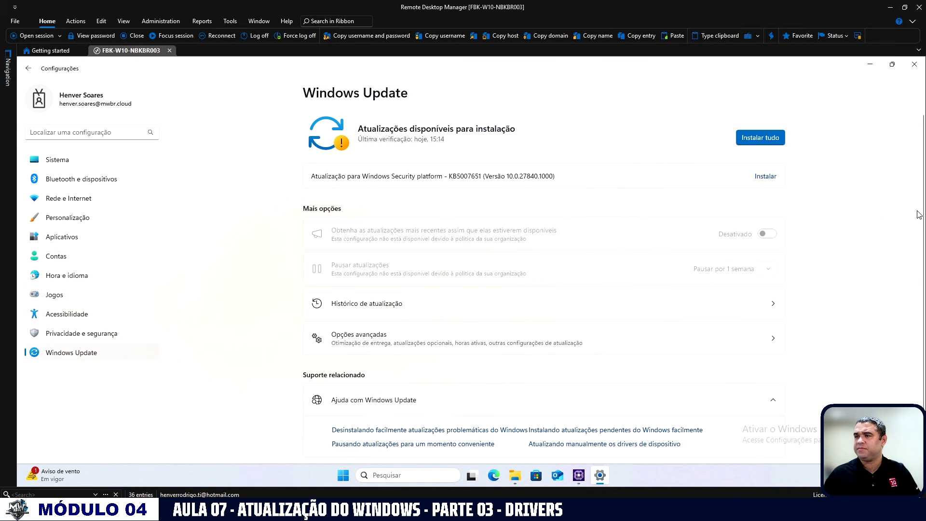
scroll(924, 243, "down", 2)
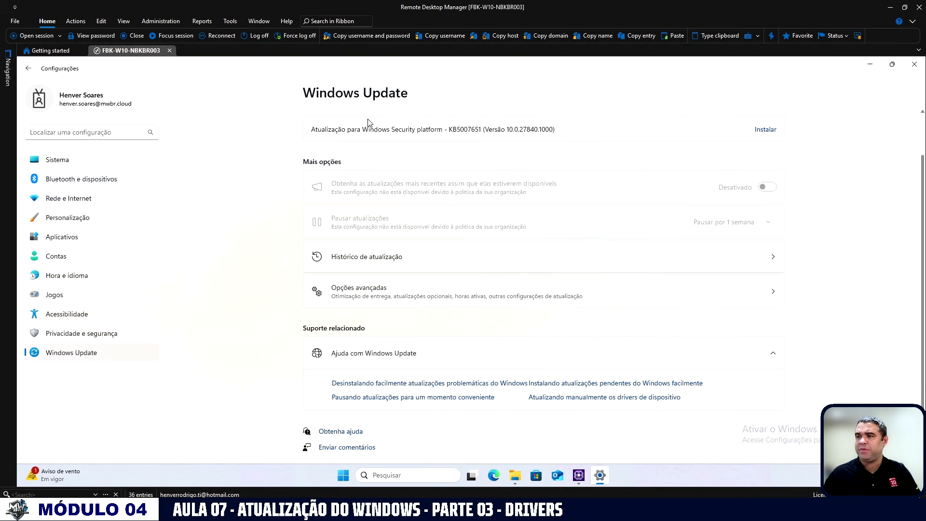
Sync the remote computer's device management through the MW Brasil work or school connection.
left_click(56, 260)
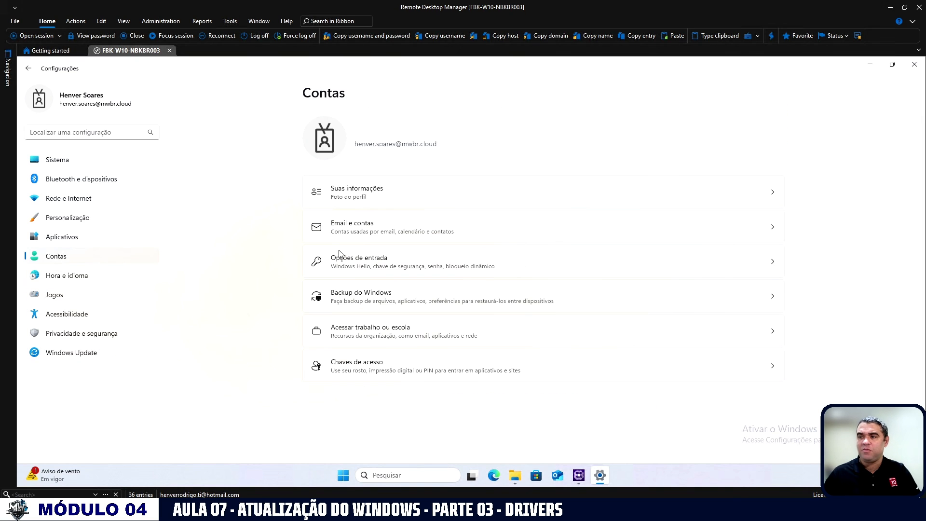
left_click(365, 337)
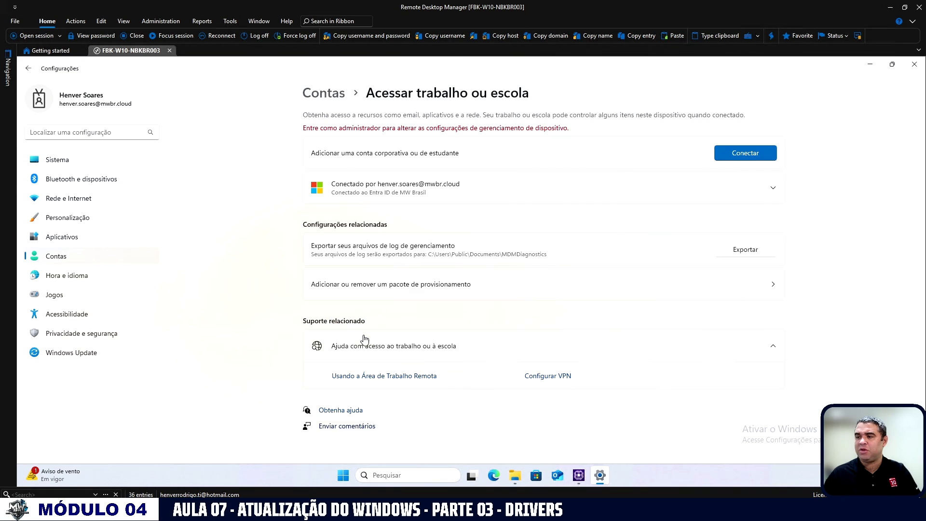
left_click(393, 189)
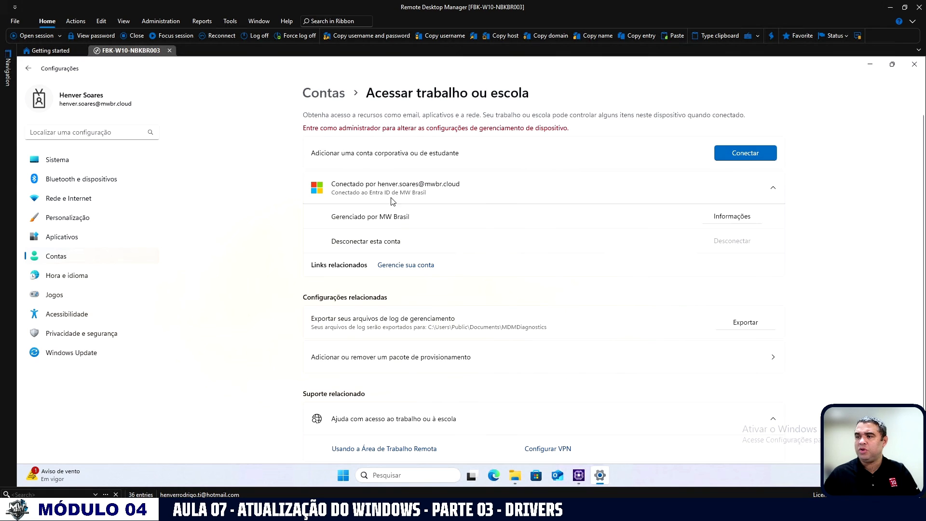
left_click(688, 223)
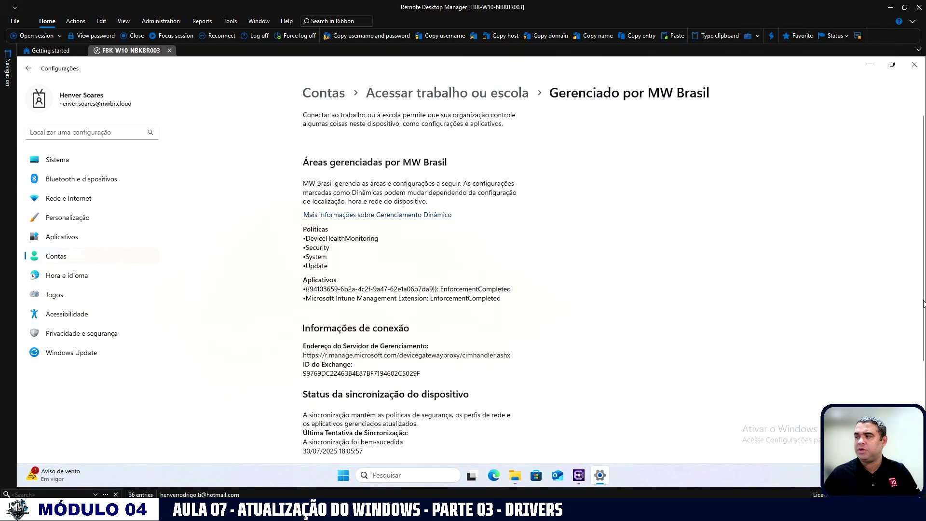
scroll(630, 336, "down", 3)
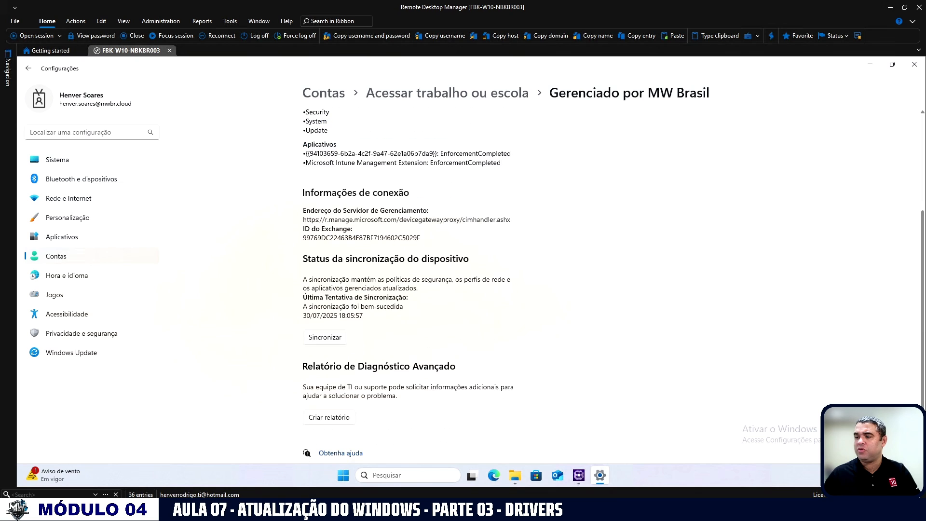
left_click(331, 338)
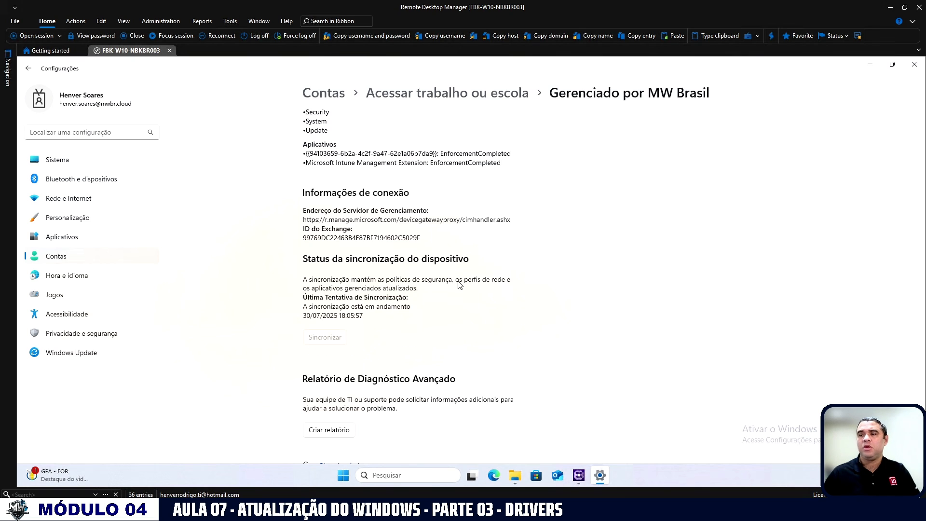
Install all pending updates in Windows Update and check for new ones.
left_click(77, 352)
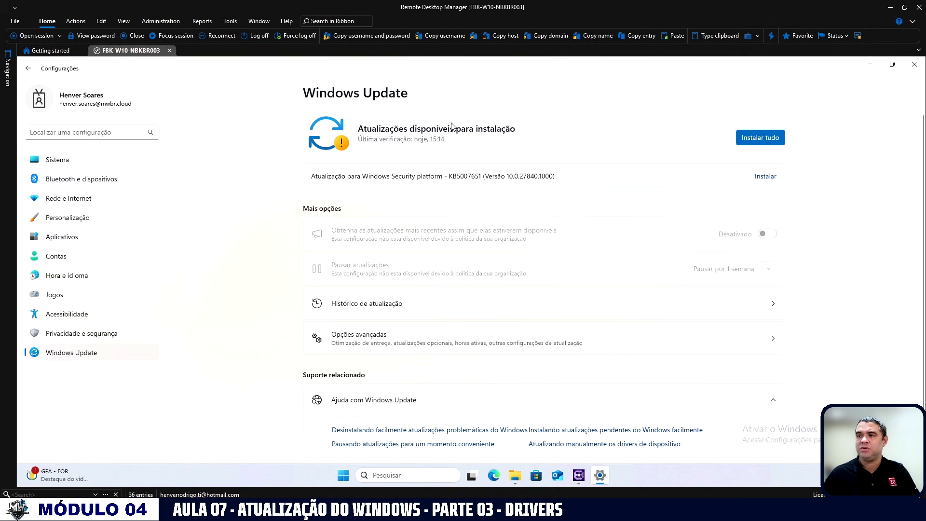
left_click(743, 144)
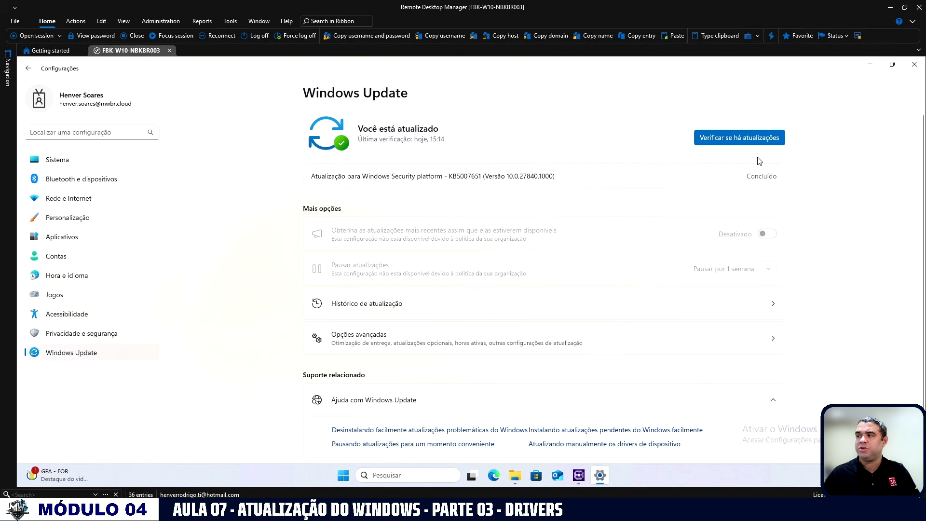
left_click(732, 141)
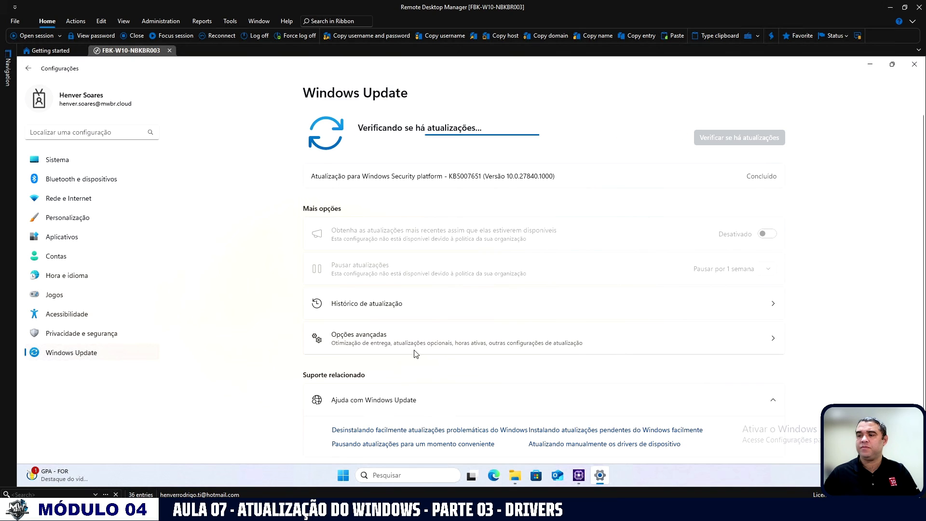
Review the feature and quality updates and their installation dates in the Windows Update history.
left_click(370, 306)
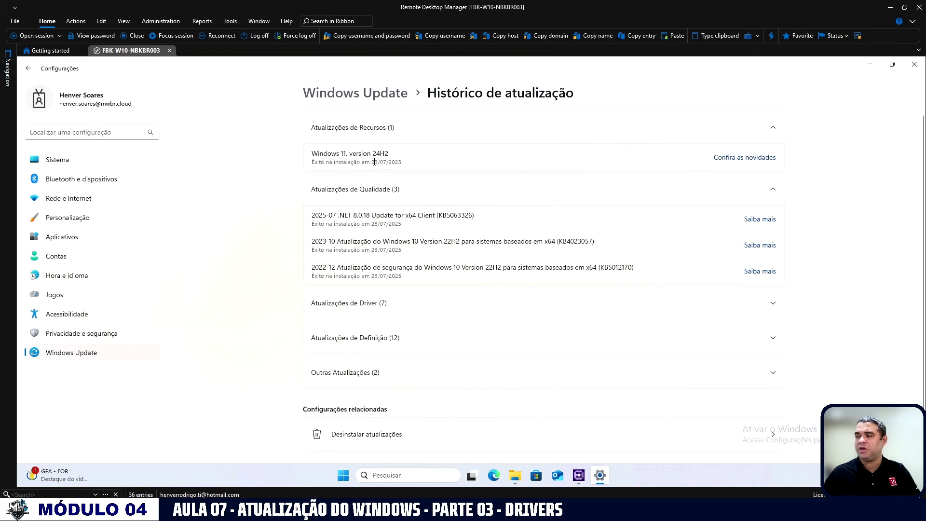
left_click_drag(374, 162, 387, 163)
left_click_drag(329, 160, 329, 162)
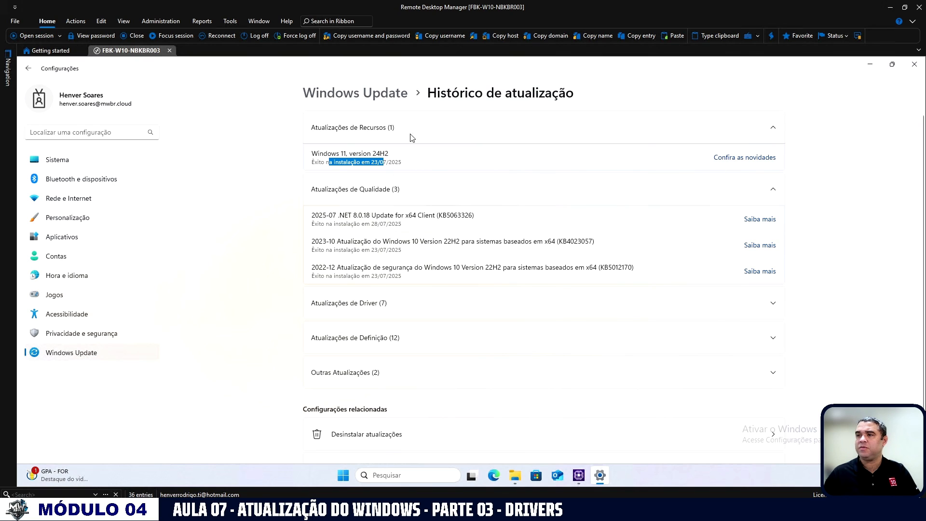
left_click(348, 131)
left_click(374, 134)
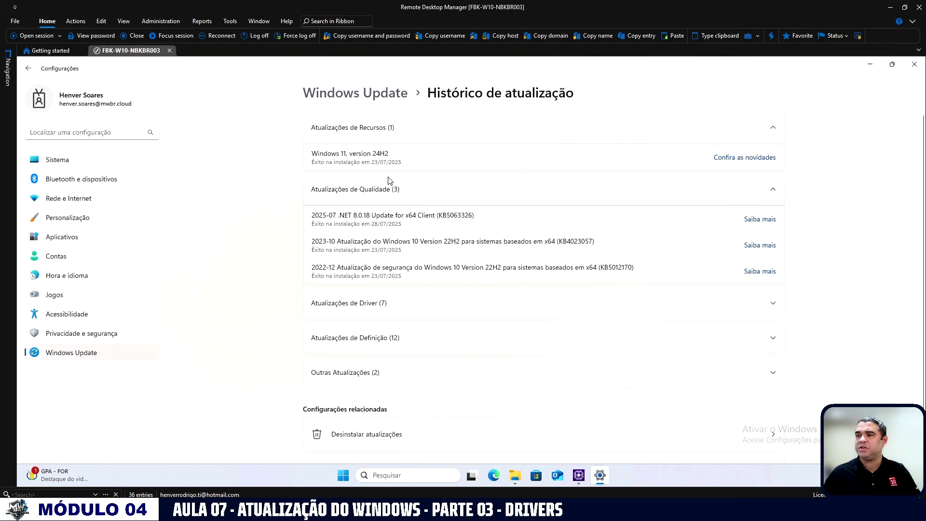
left_click(768, 191)
left_click(510, 194)
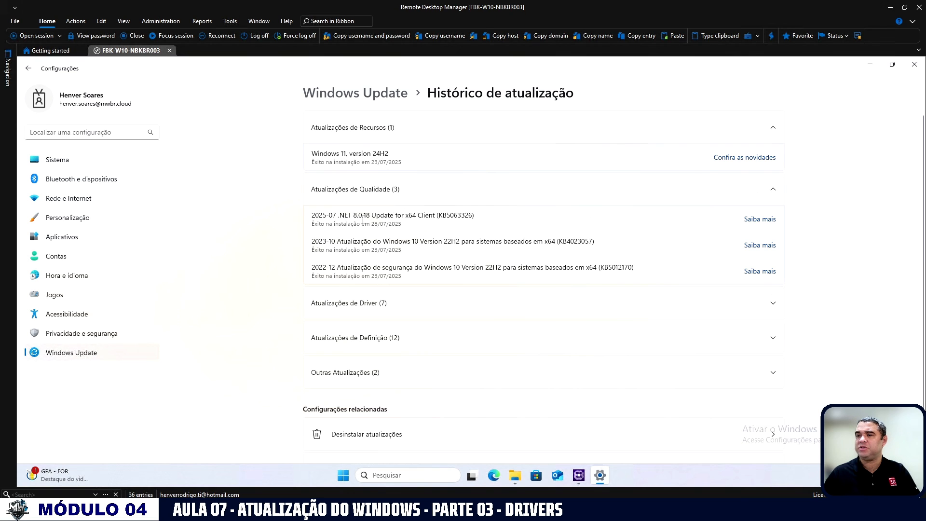
left_click_drag(354, 218, 388, 242)
left_click_drag(374, 251, 420, 252)
left_click_drag(377, 277, 490, 241)
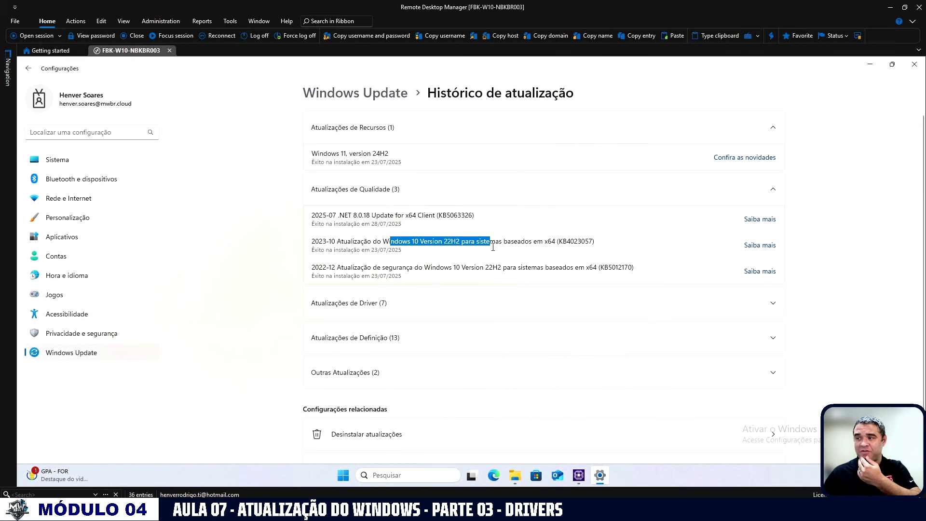
Review the driver, definition and other updates listed in the update history.
left_click(380, 304)
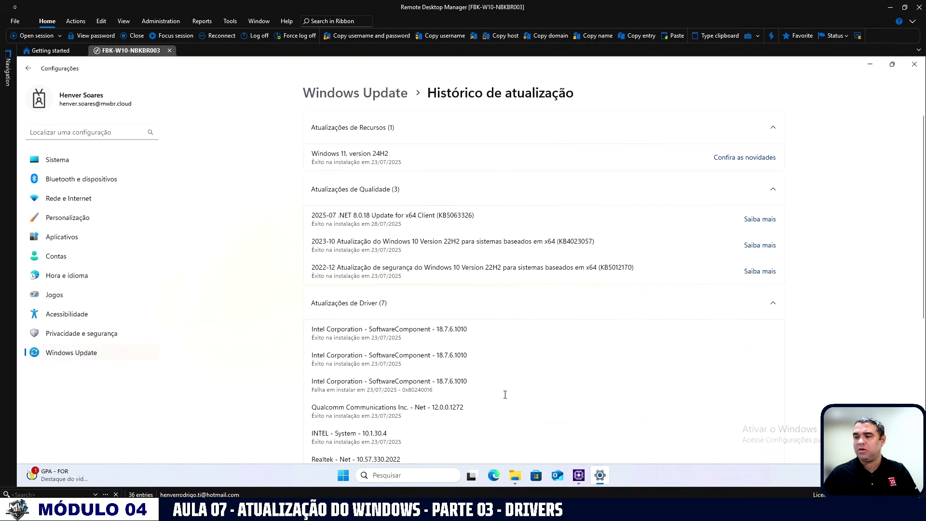
scroll(921, 330, "down", 3)
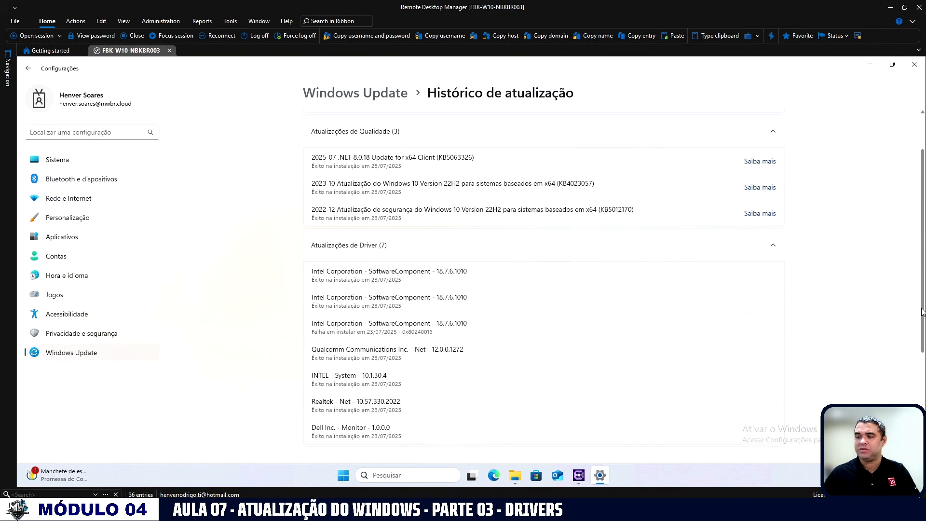
scroll(543, 357, "down", 2)
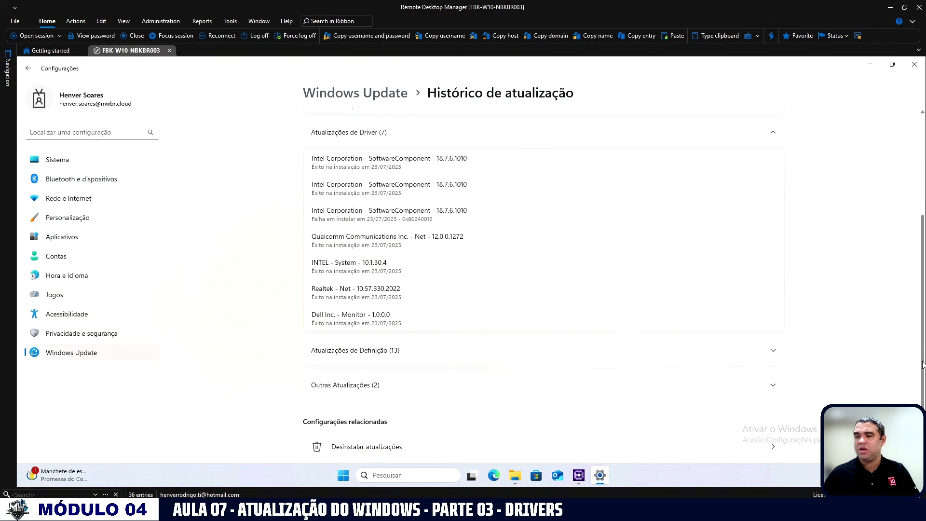
left_click(378, 350)
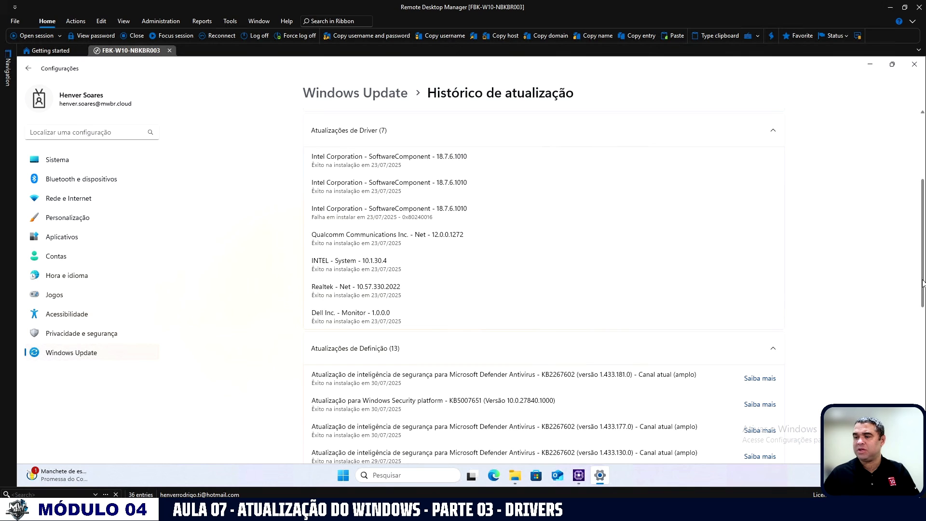
scroll(922, 312, "down", 2)
scroll(922, 312, "down", 8)
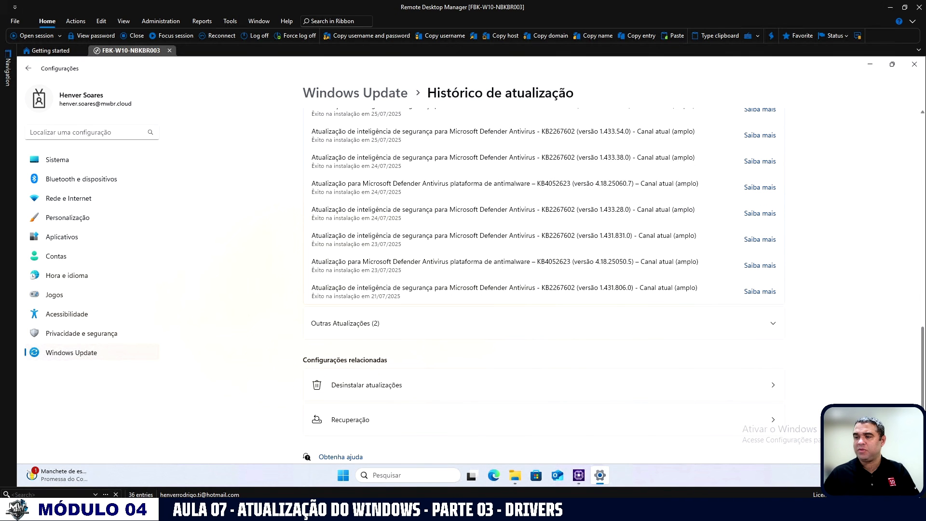
left_click(366, 332)
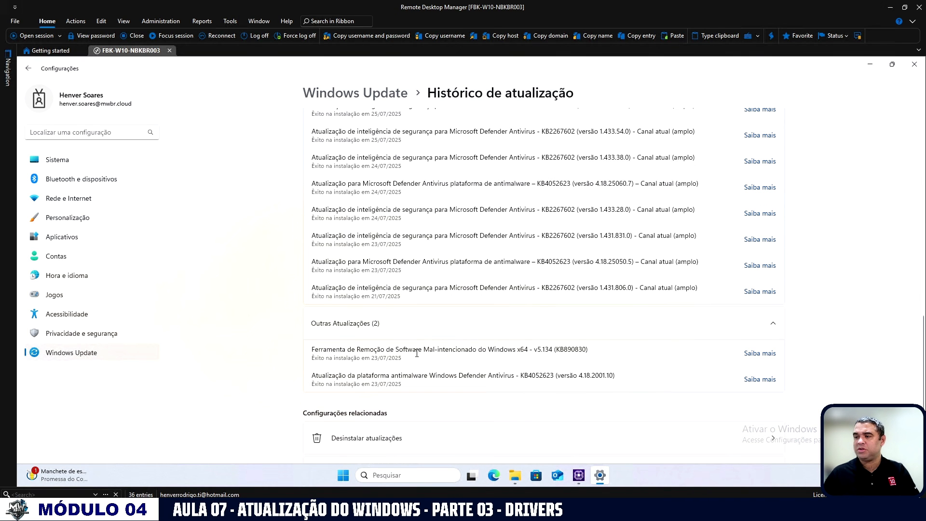
Check the Dell firmware entry on the Windows Update page and the current BIOS details in CPU-Z, then close CPU-Z.
left_click(383, 93)
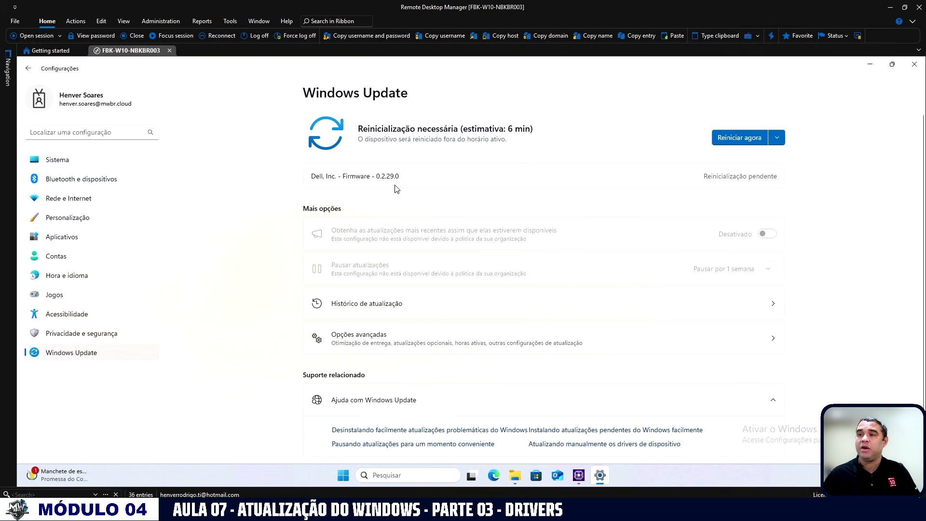
left_click_drag(312, 175, 409, 179)
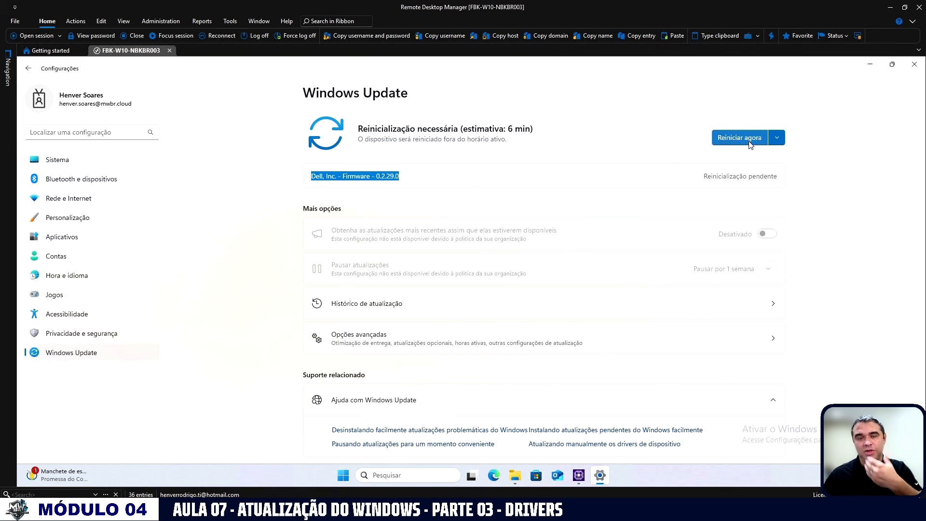
left_click(579, 475)
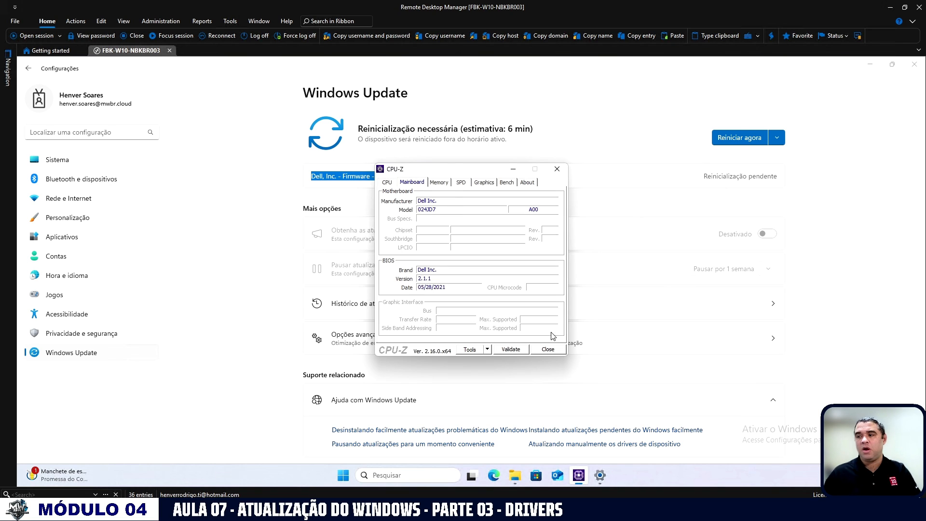
left_click(544, 349)
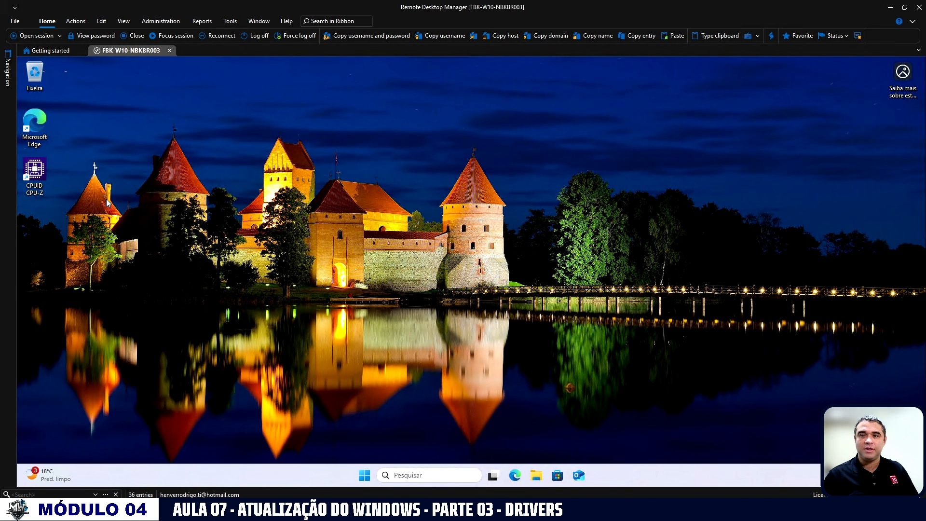
Launch CPU-Z from the desktop, dismiss its error dialog and log folder, and check the mainboard's BIOS version and date.
double_click(40, 178)
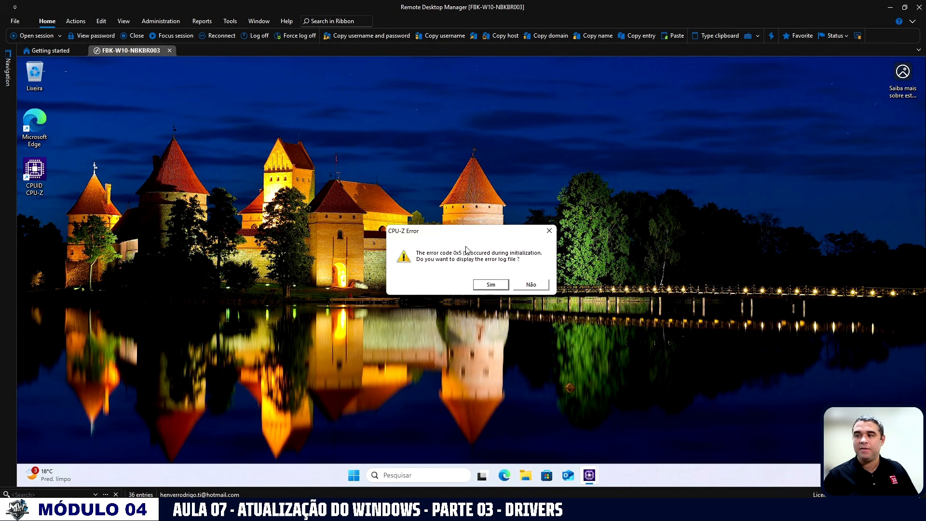
left_click(496, 289)
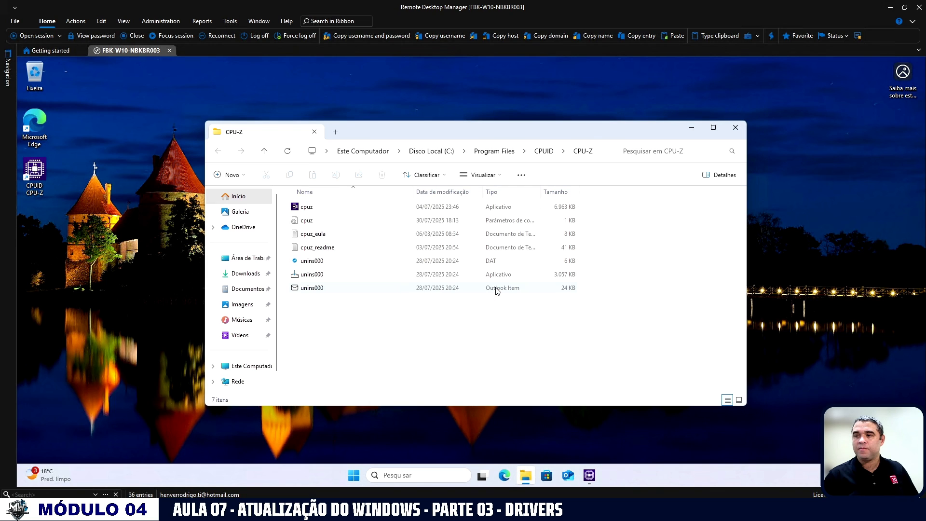
left_click(693, 131)
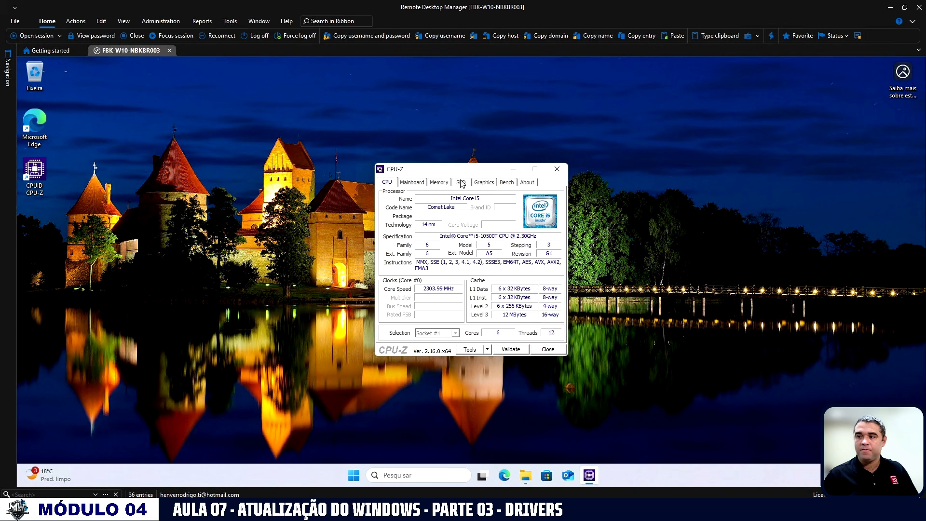
left_click(416, 183)
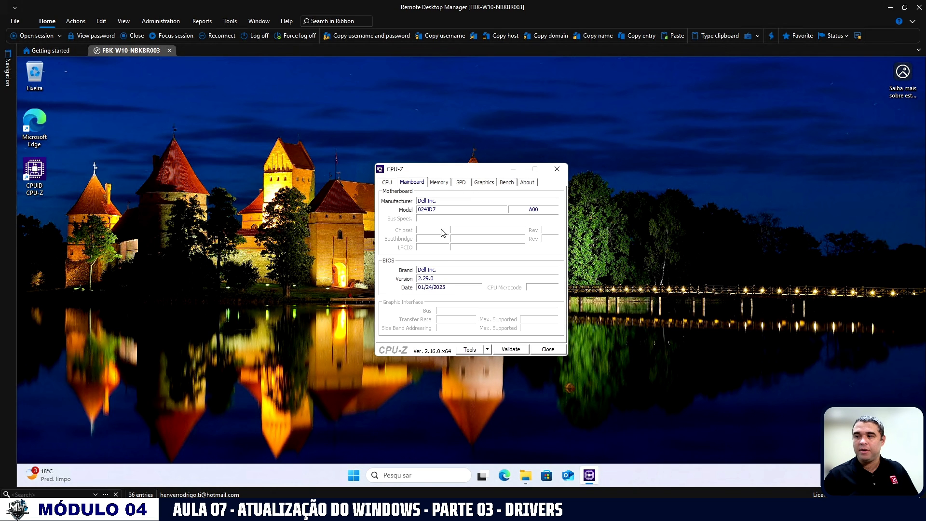